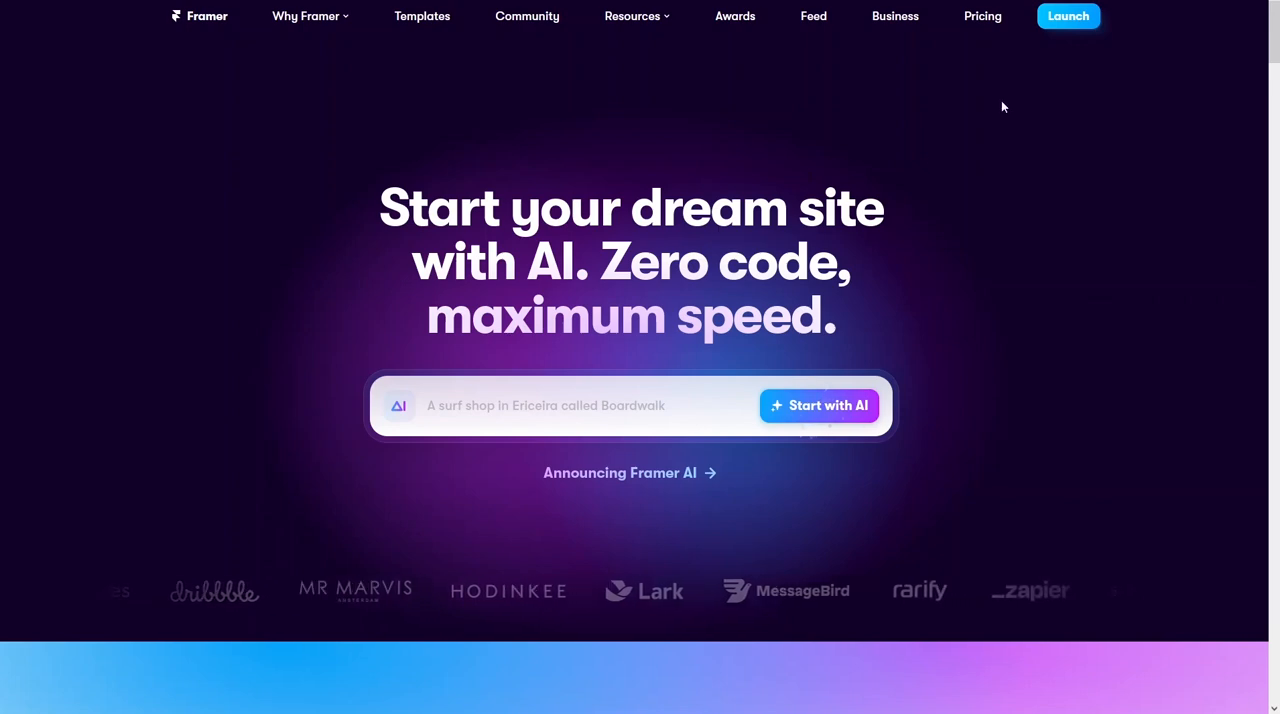
# - Sign in to Framer with Google and create a new blank project
pyautogui.click(1085, 20)
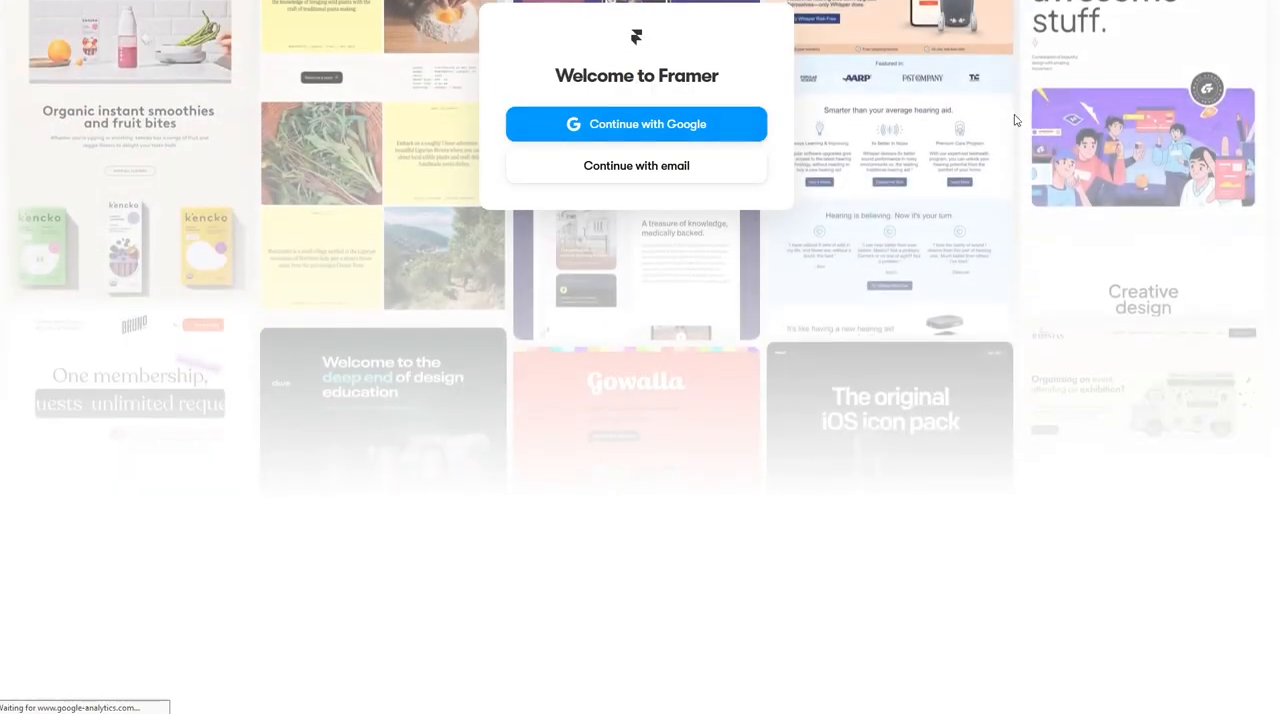
pyautogui.click(676, 124)
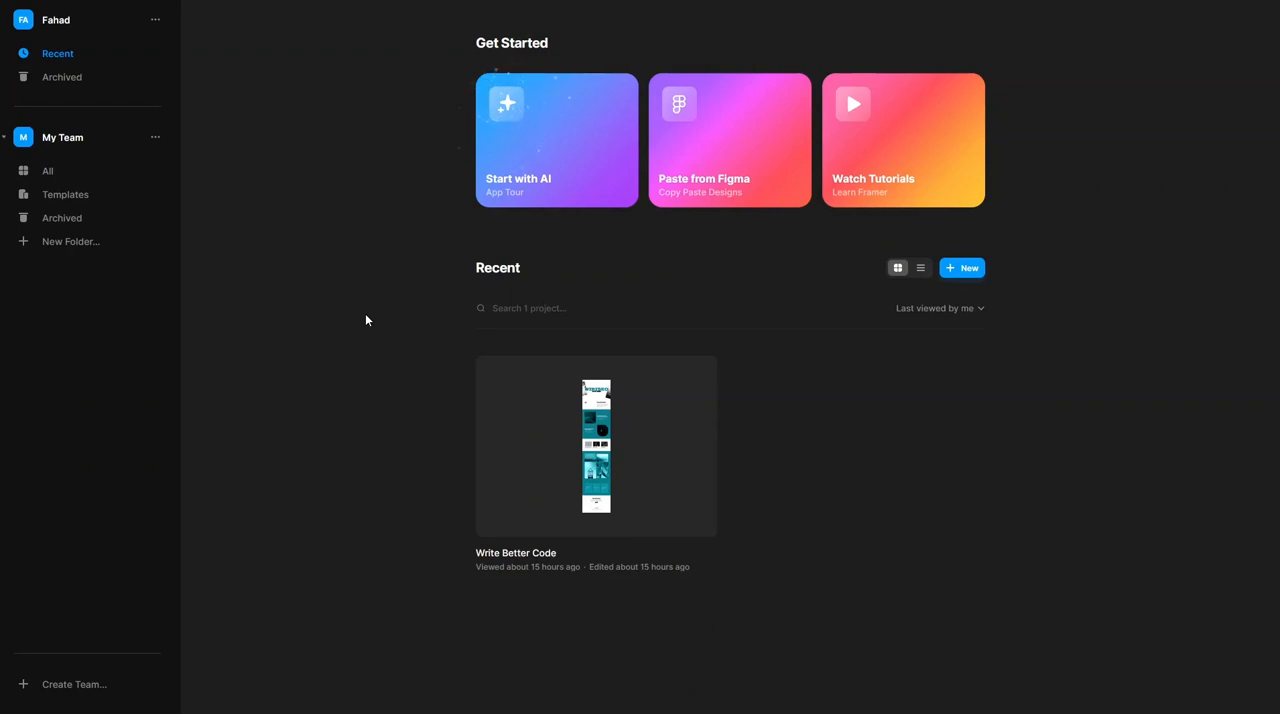
pyautogui.click(963, 268)
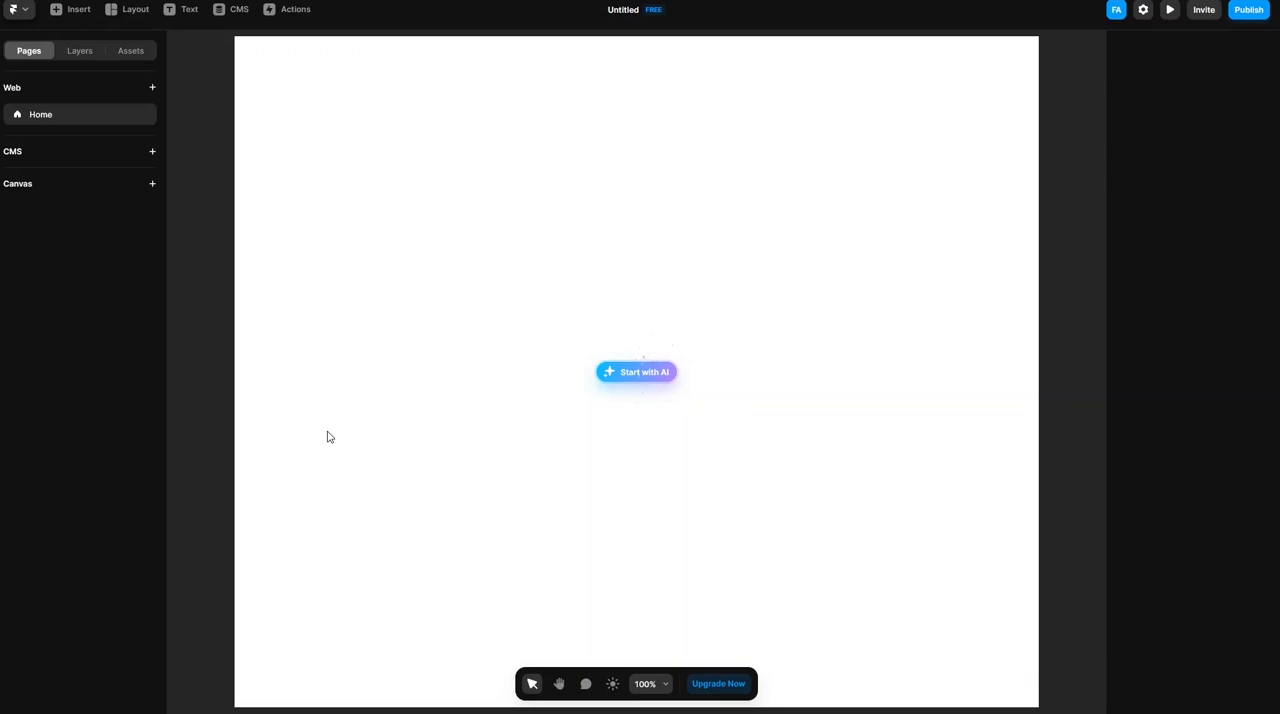
# - Generate a page with AI from the suggested prompt for the Ericeira surf shop "Boardwalk", selling hand-made boards and surfing lessons
pyautogui.click(624, 378)
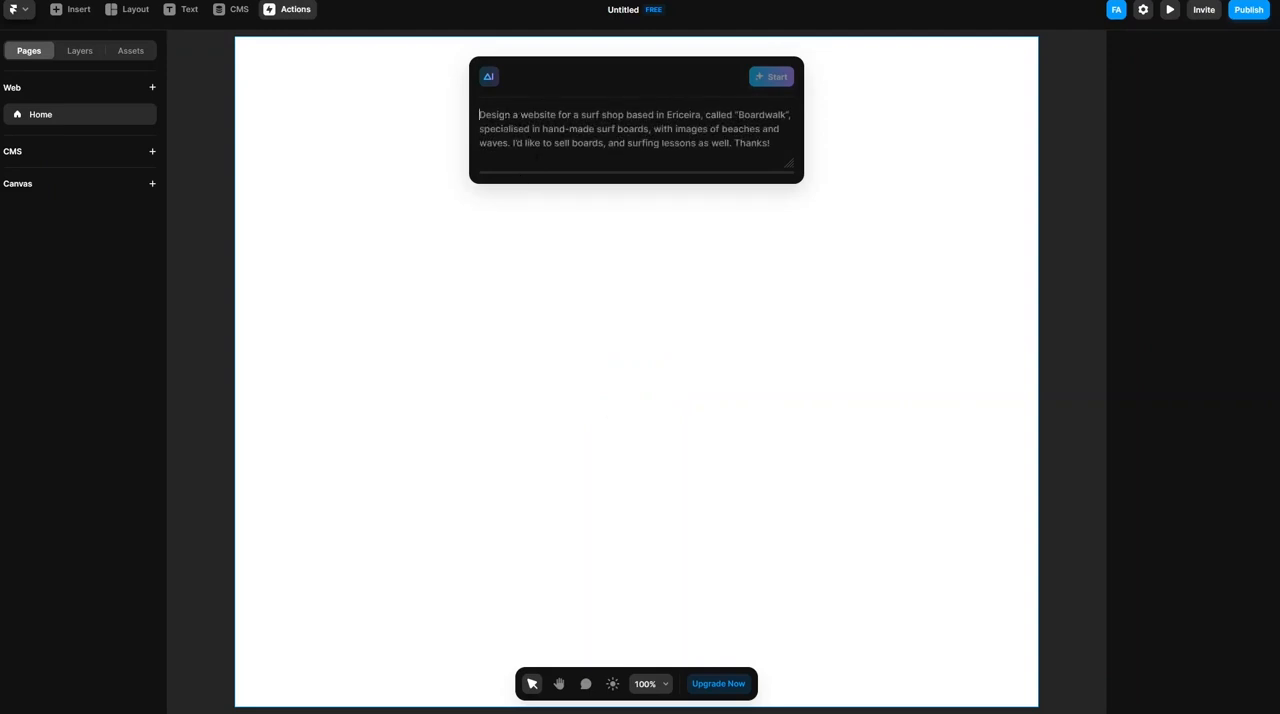
pyautogui.press('Tab')
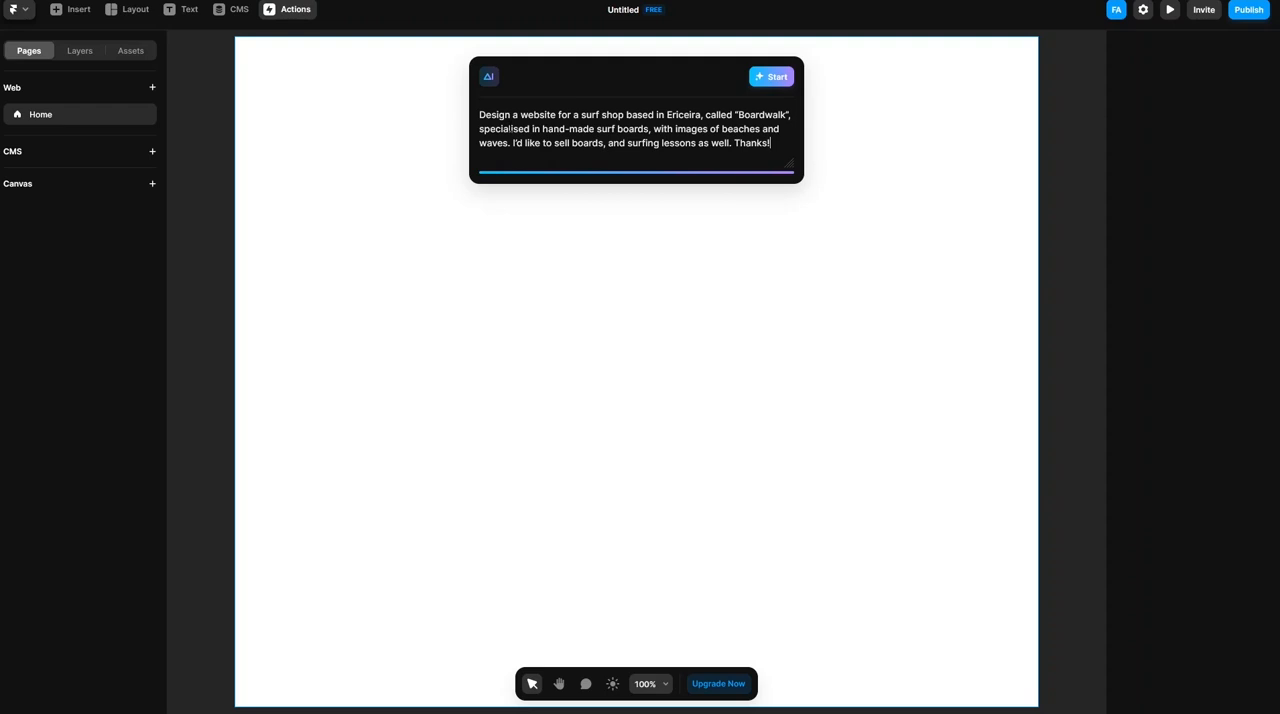
pyautogui.click(765, 82)
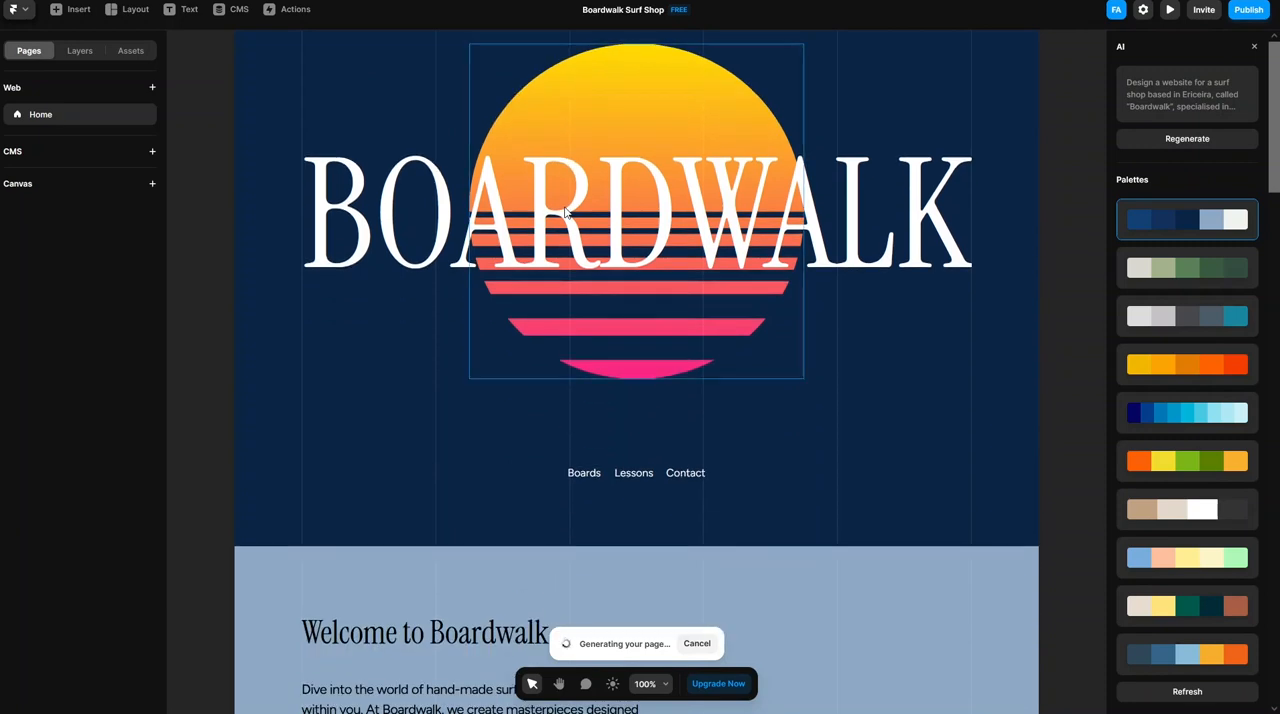
pyautogui.scroll(-5, 564, 212)
pyautogui.scroll(-5, 564, 212)
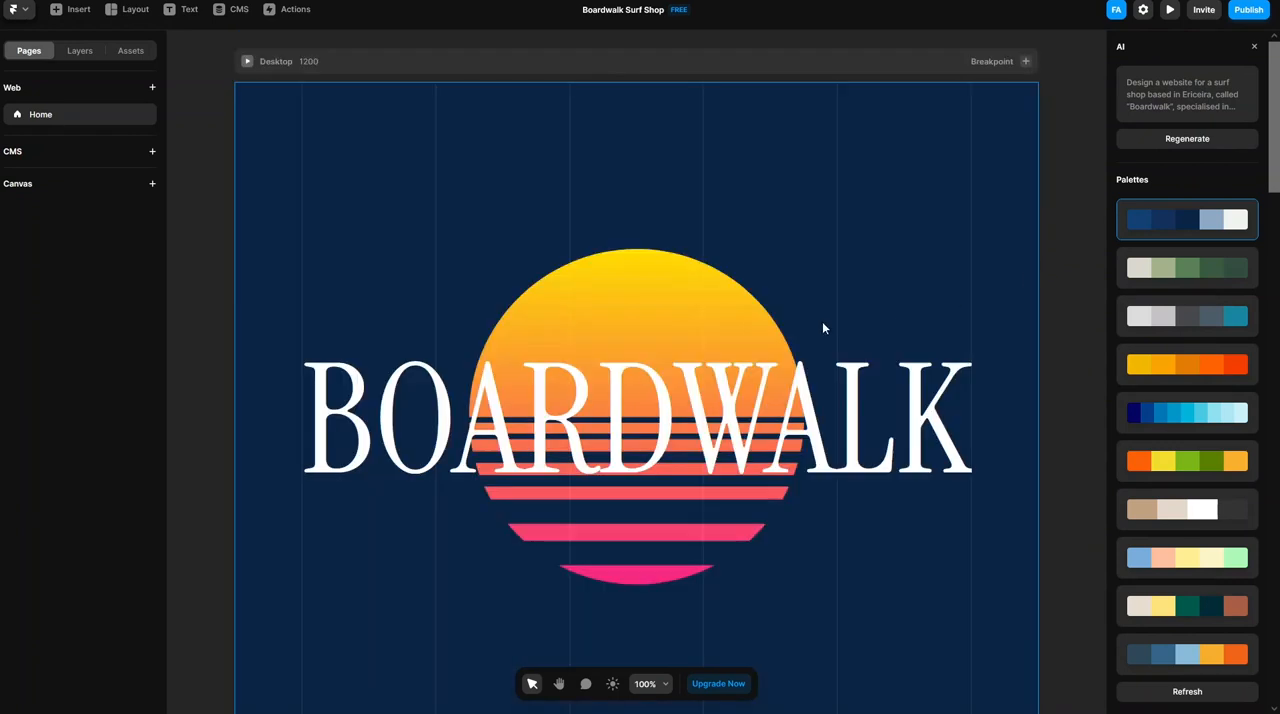
pyautogui.click(658, 690)
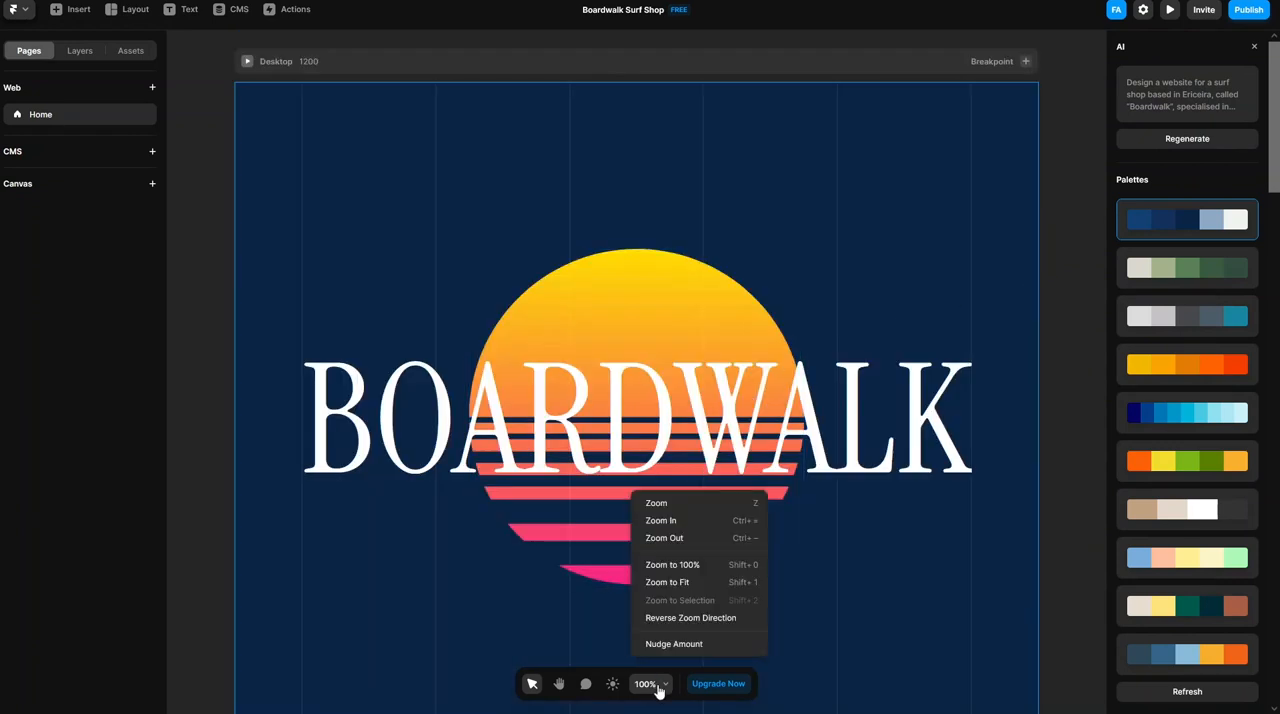
pyautogui.click(662, 583)
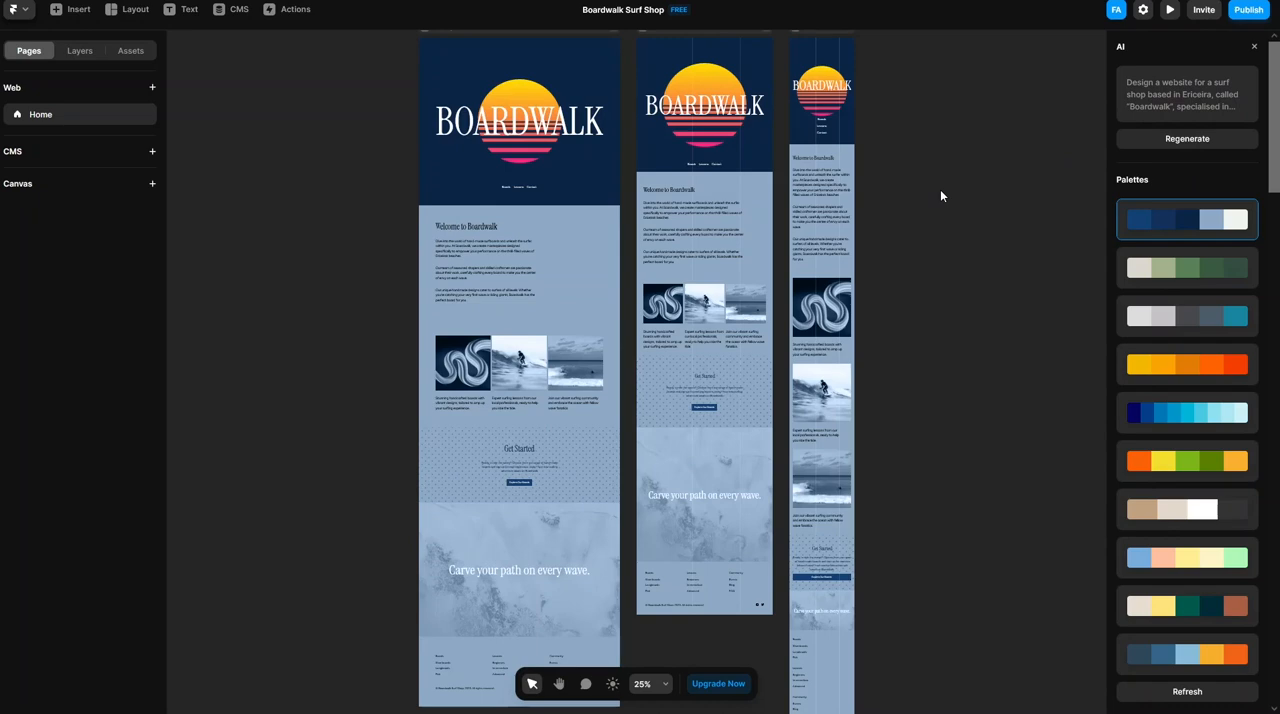
# - Replace the prompt with a sleek landing page for the yearly Amsterdam event "Jazz Nite", first held July 2023, capturing signups, and generate it
pyautogui.click(1190, 150)
pyautogui.hotkey('ctrl', 'c')
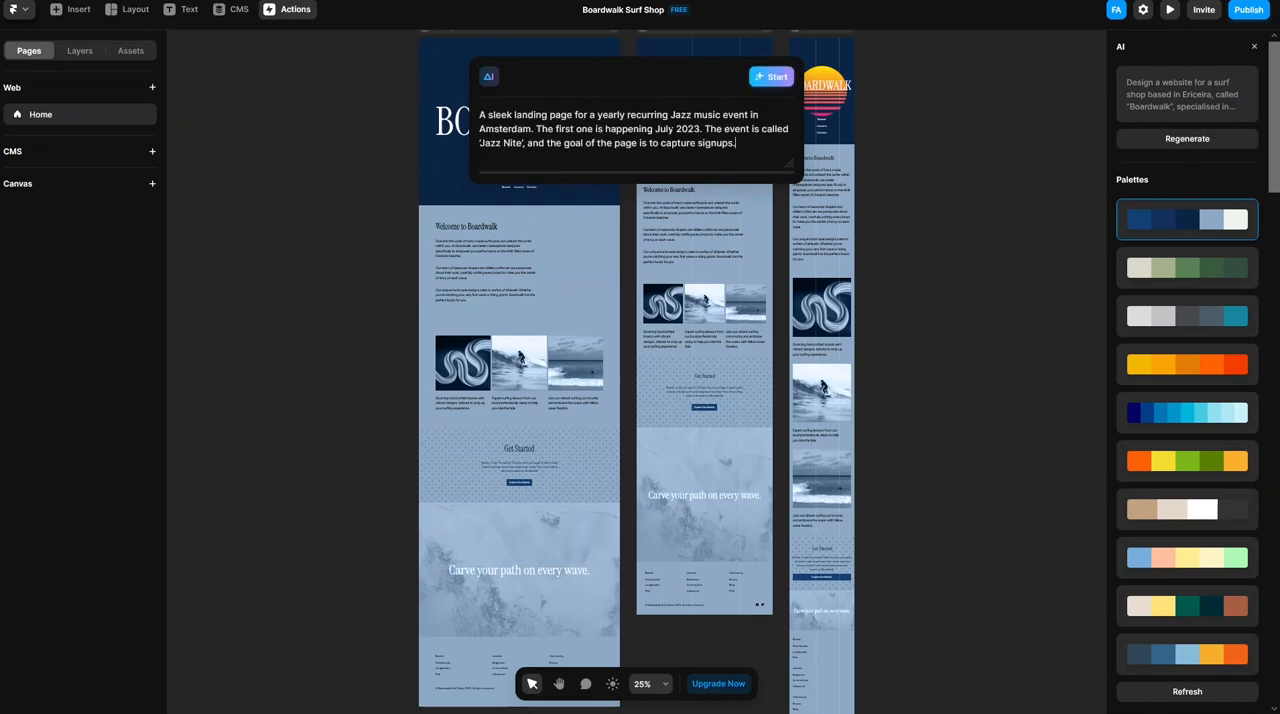
pyautogui.click(770, 80)
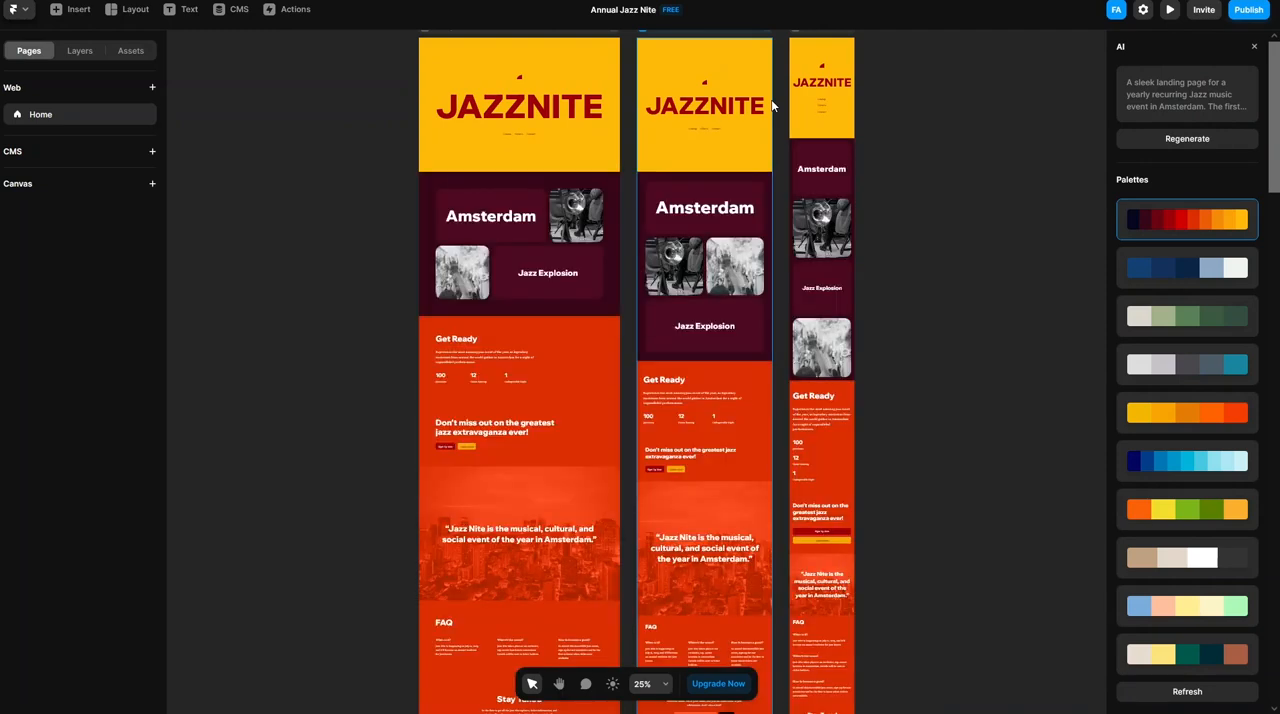
pyautogui.scroll(-3, 900, 199)
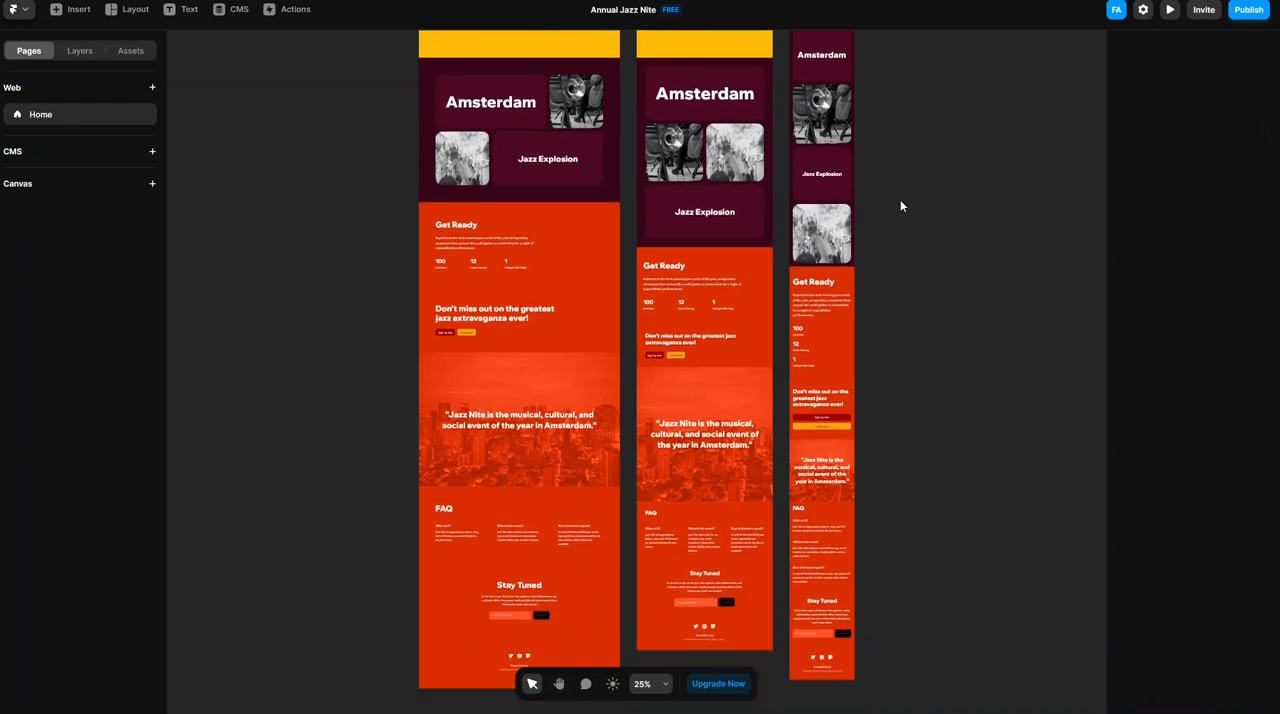
pyautogui.scroll(3, 900, 201)
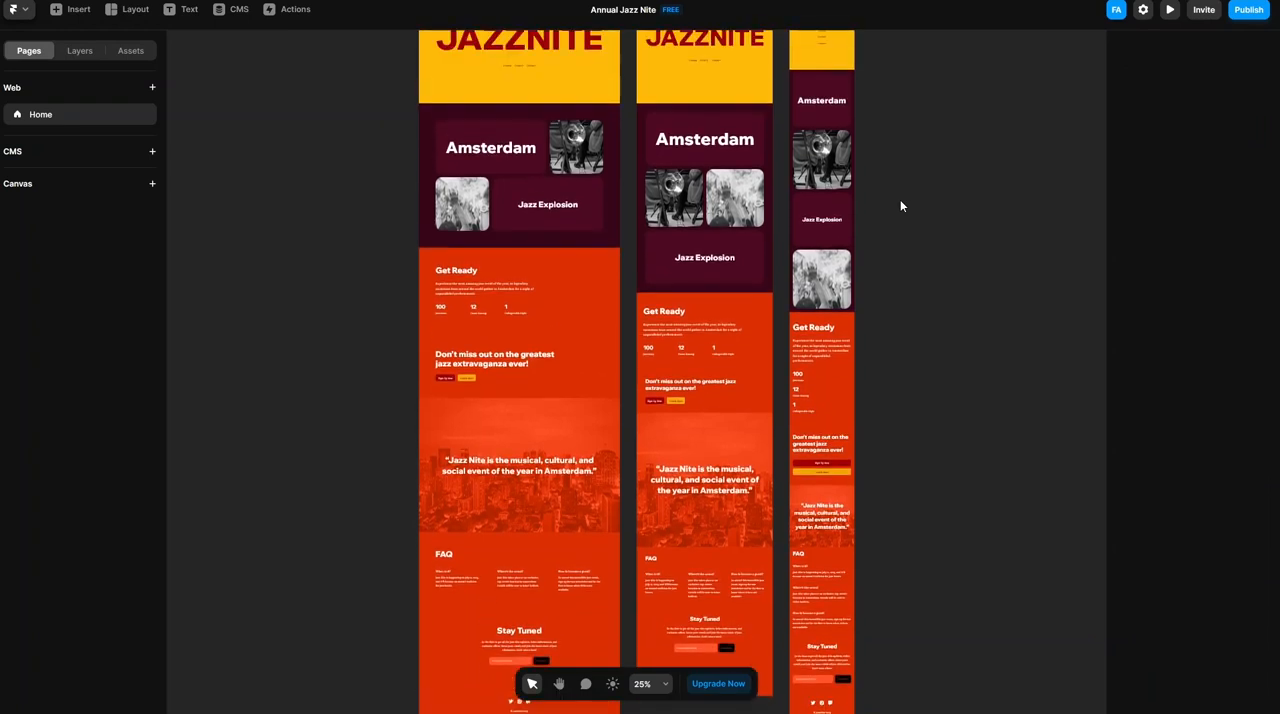
pyautogui.scroll(2, 900, 204)
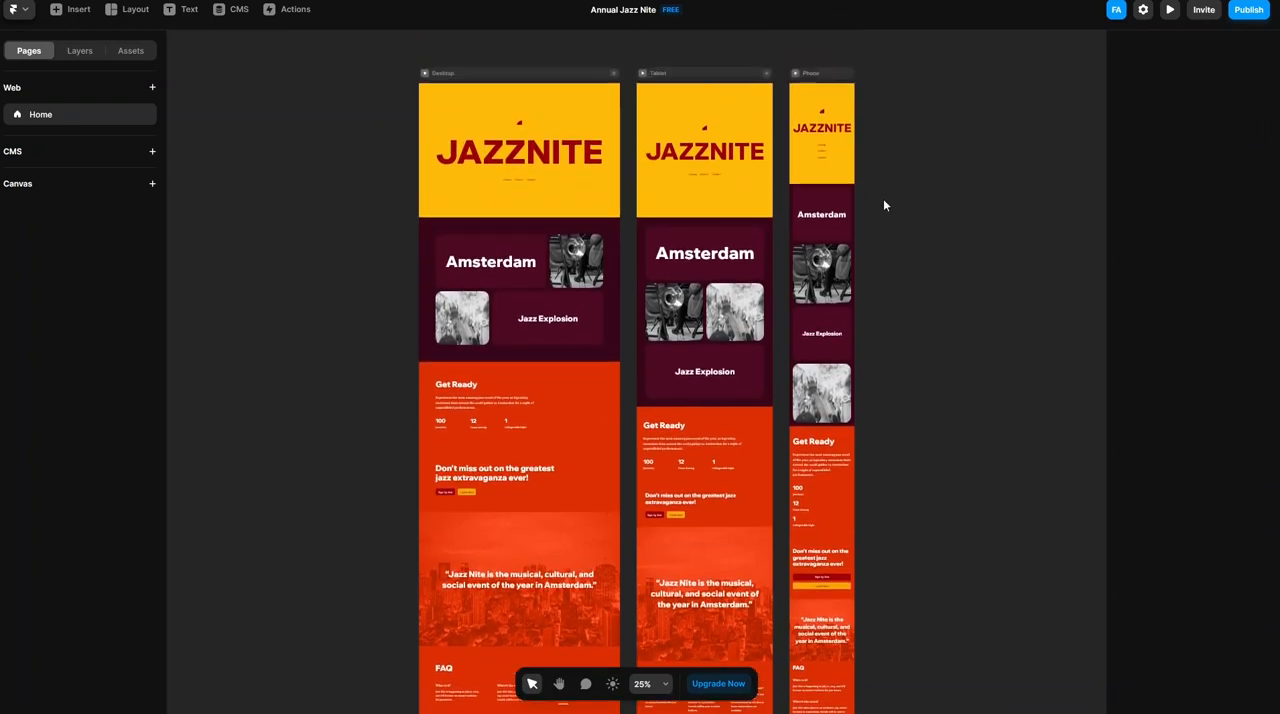
# - Select the Desktop breakpoint, reopen its AI prompt and clear the existing Jazz Nite text
pyautogui.click(491, 77)
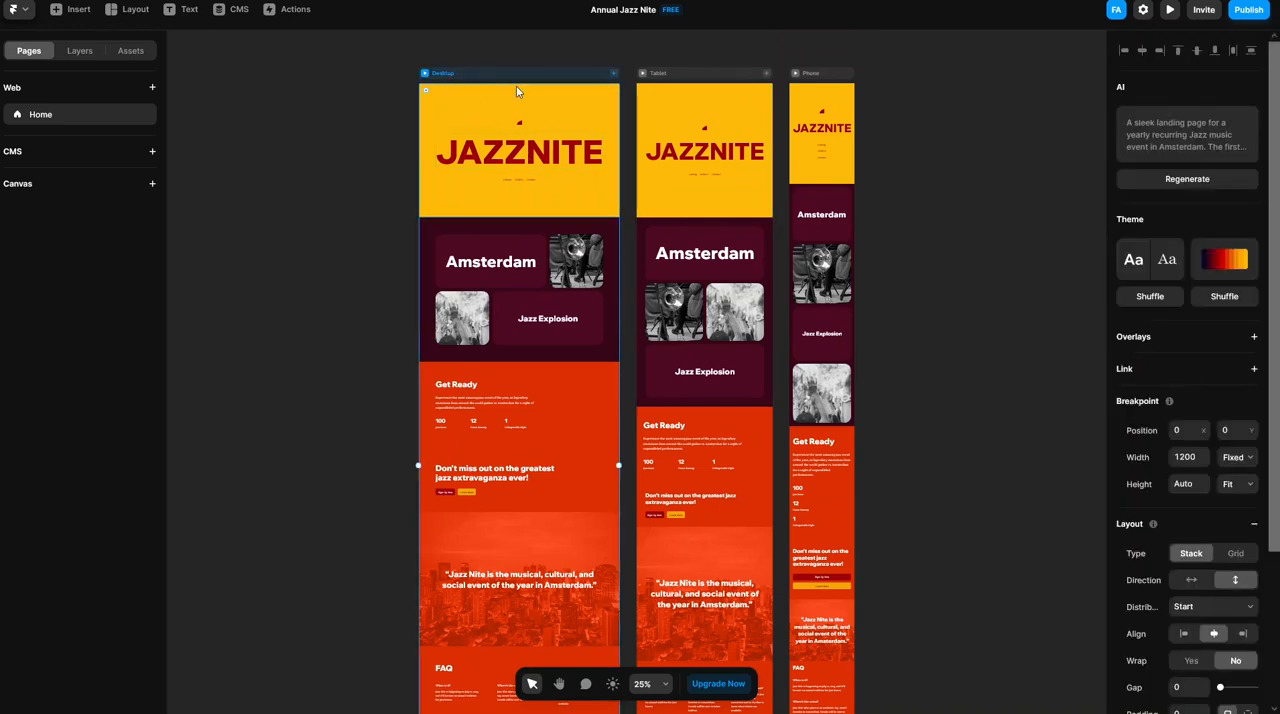
pyautogui.click(1190, 141)
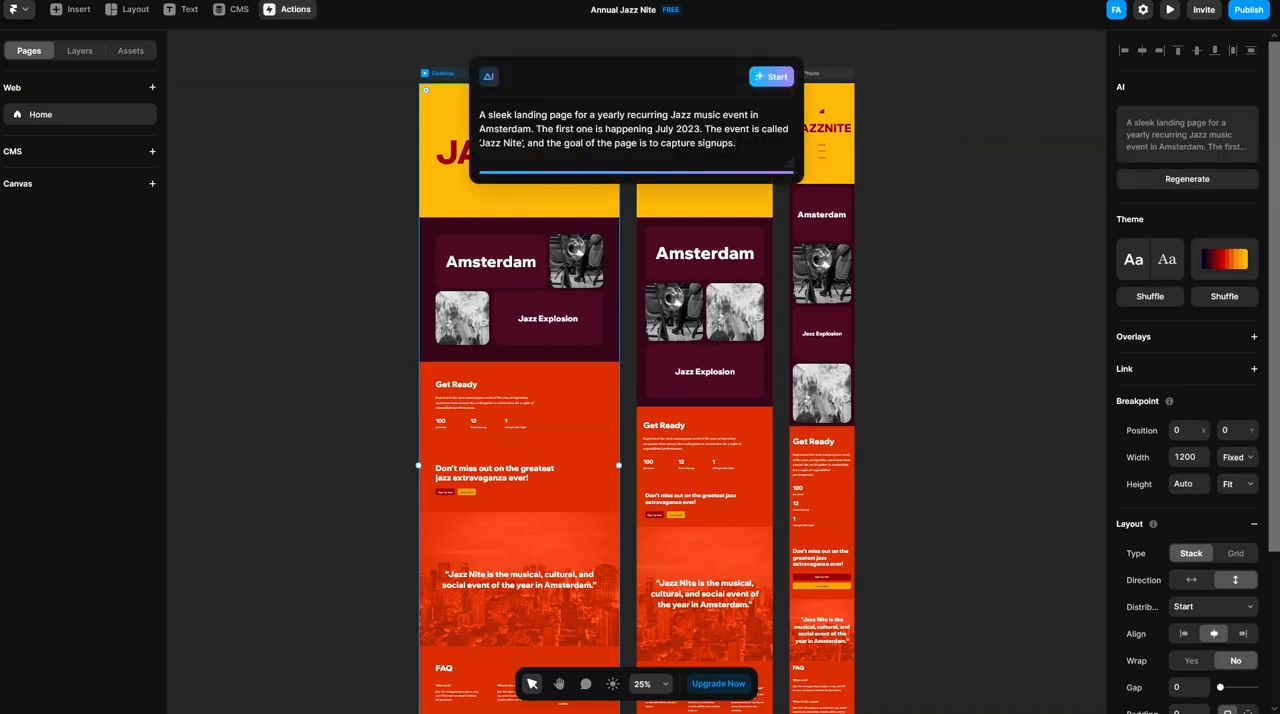
pyautogui.hotkey('ctrl', 'a')
pyautogui.hotkey('ctrl', 'v')
pyautogui.press('Return')
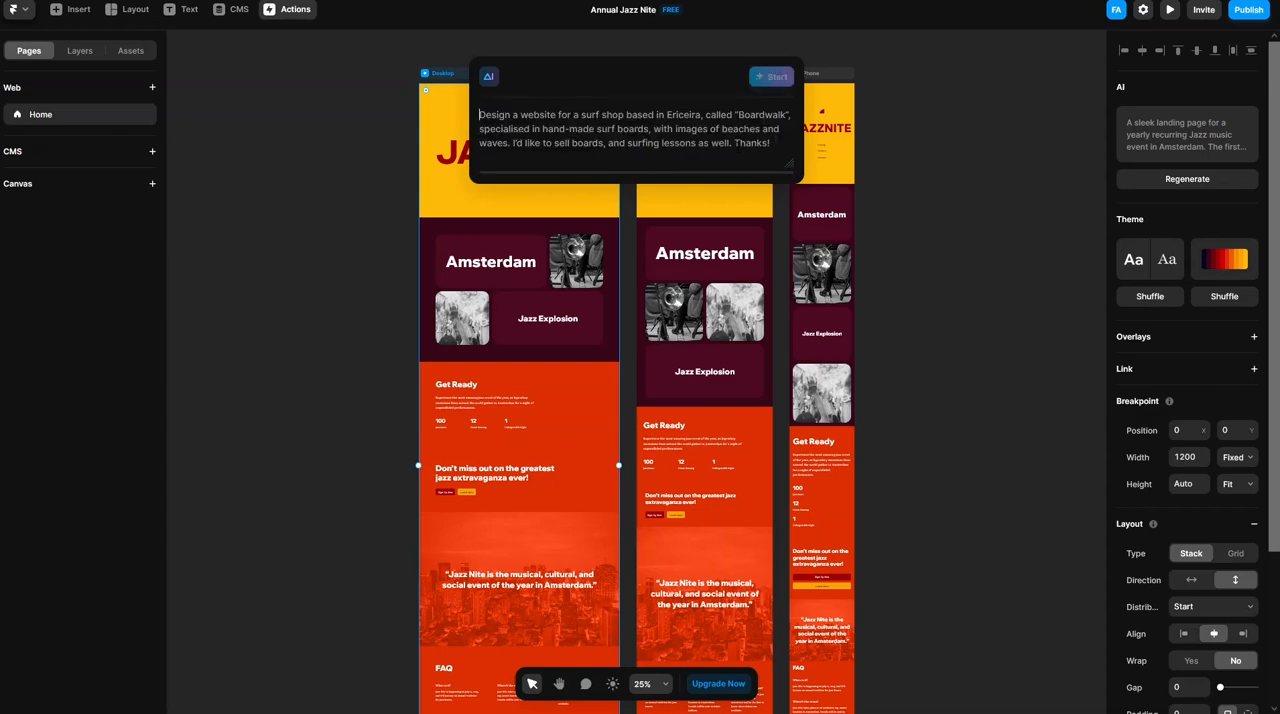
pyautogui.hotkey('ctrl', '+')
pyautogui.hotkey('ctrl', '+')
pyautogui.hotkey('ctrl', '+')
pyautogui.hotkey('ctrl', '+')
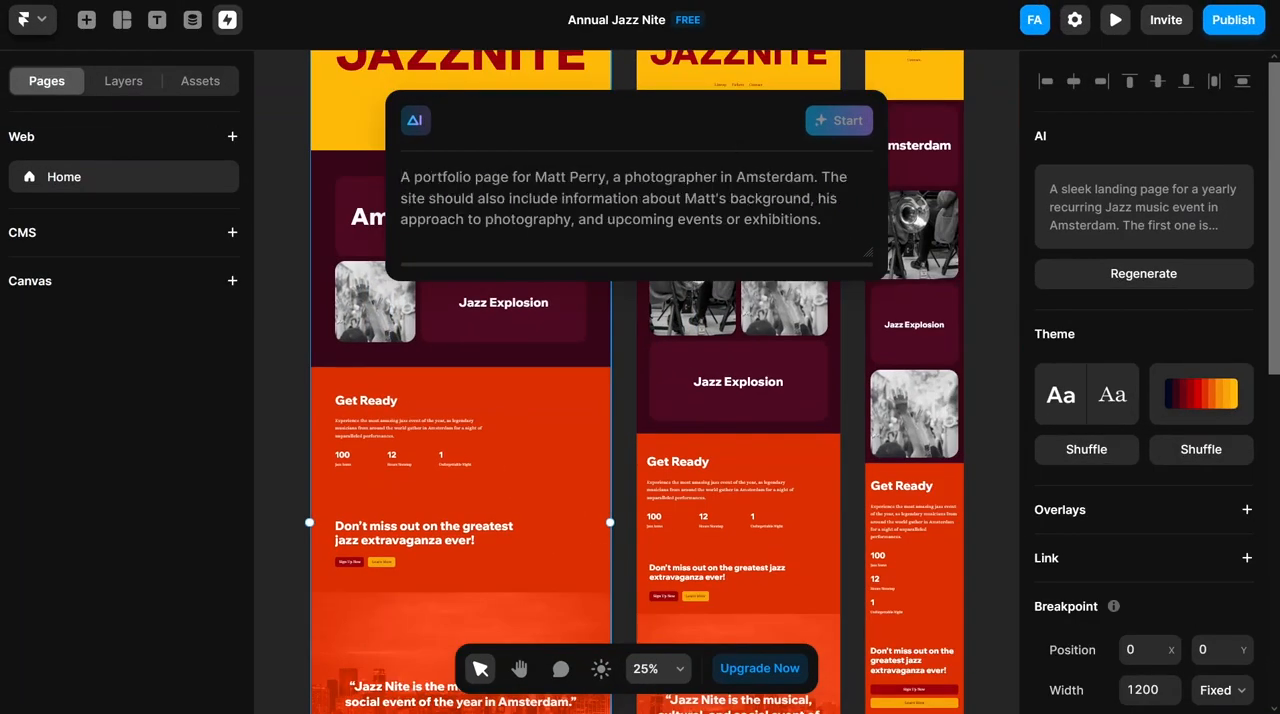
# - Generate a page from "I have a startup named "Wibi". we sell SEO services, I want you to build simple and modern landing page for my business."
pyautogui.write('I have a start')
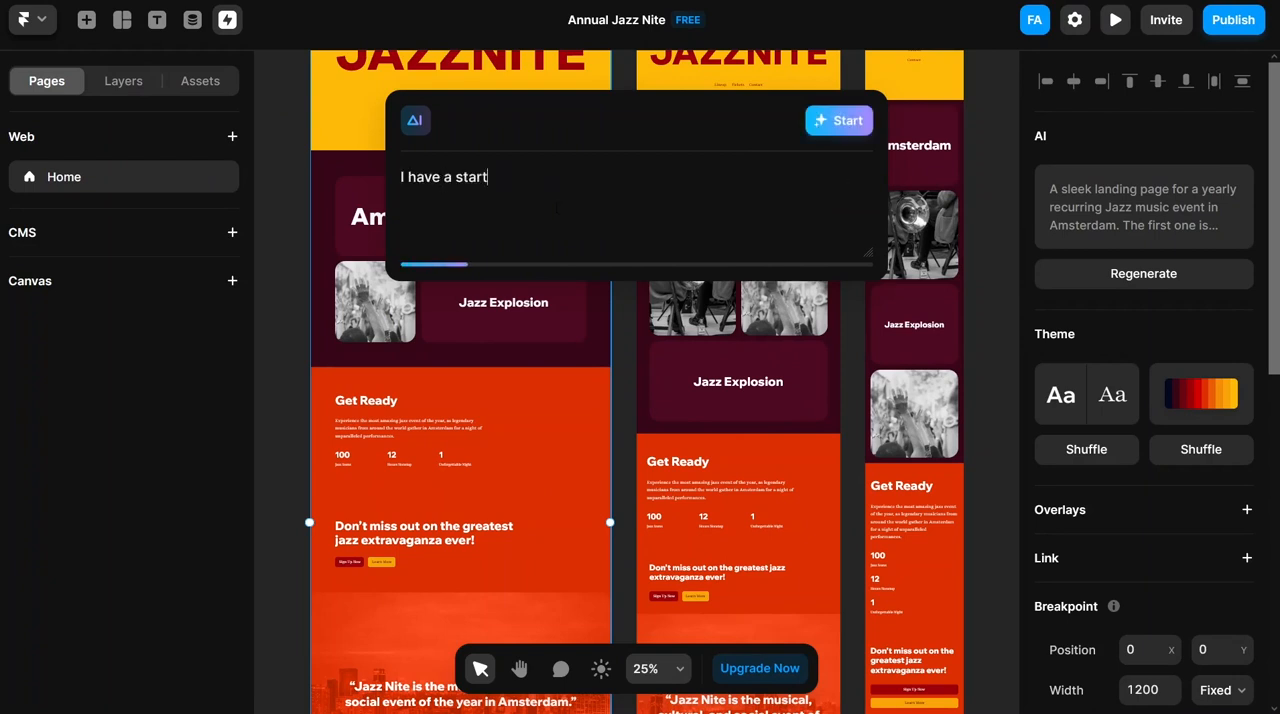
pyautogui.write('up named "Wibi"')
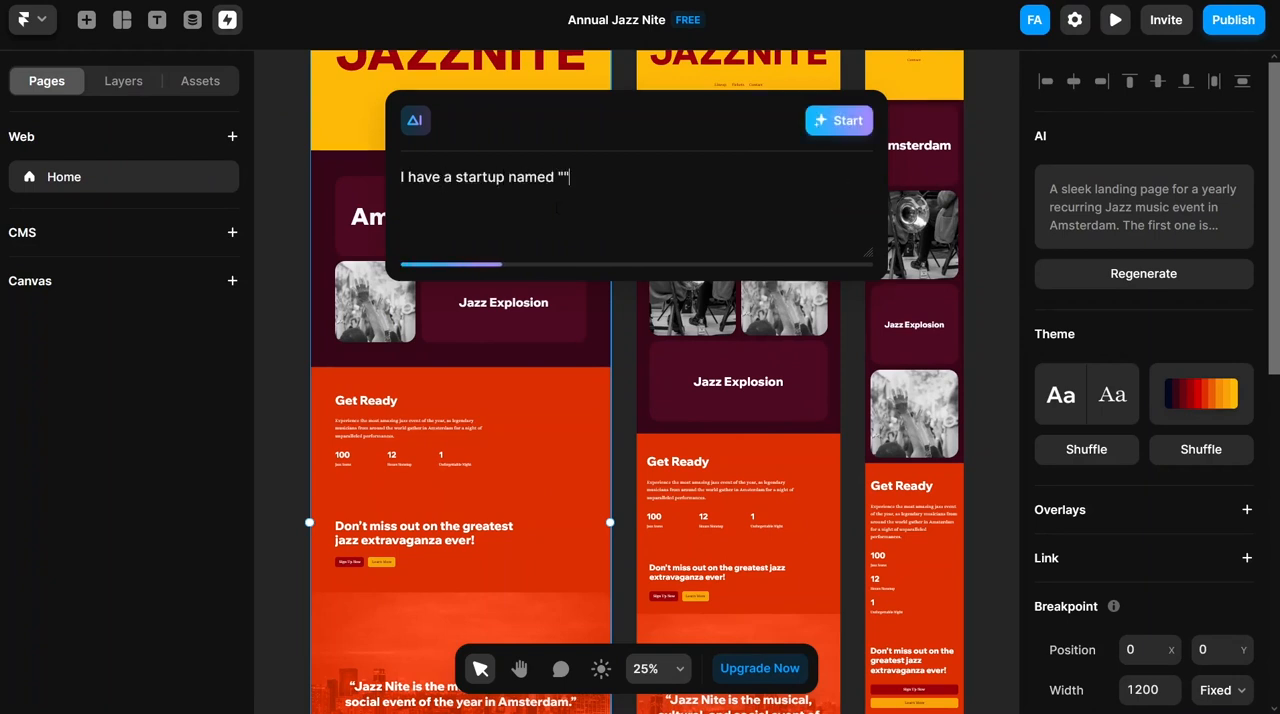
pyautogui.write('. we sell')
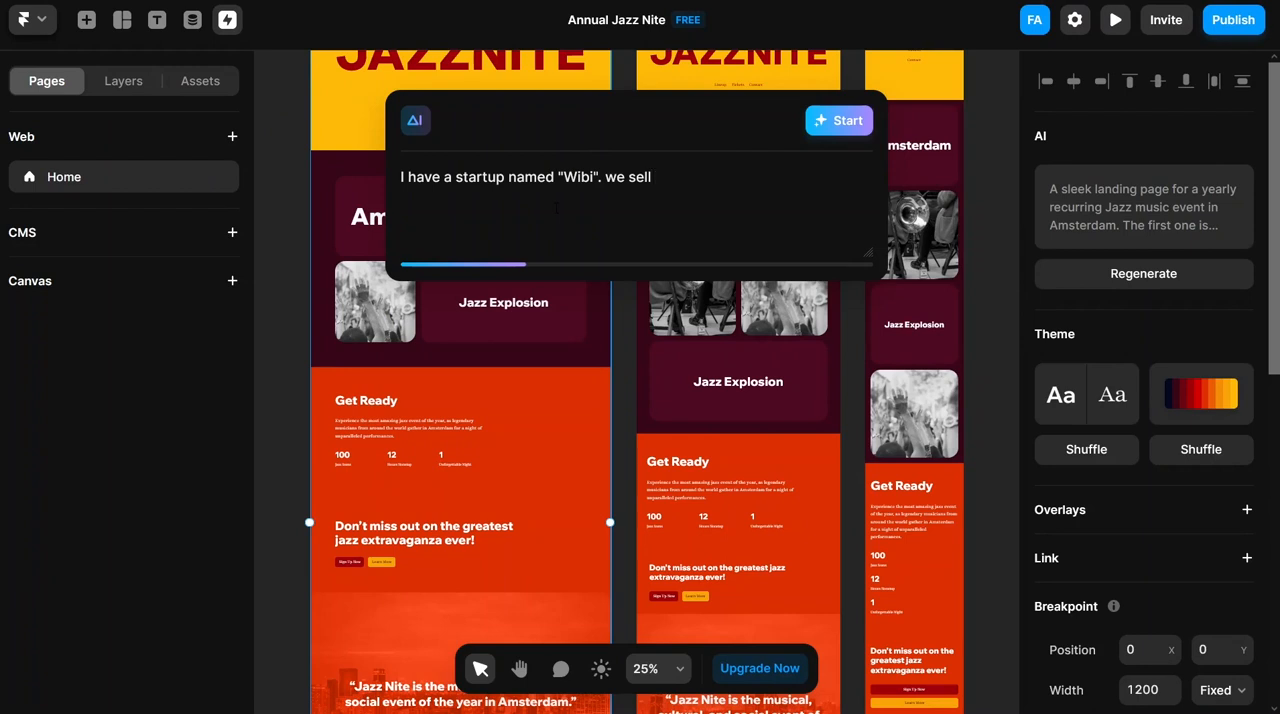
pyautogui.write(' SEO service')
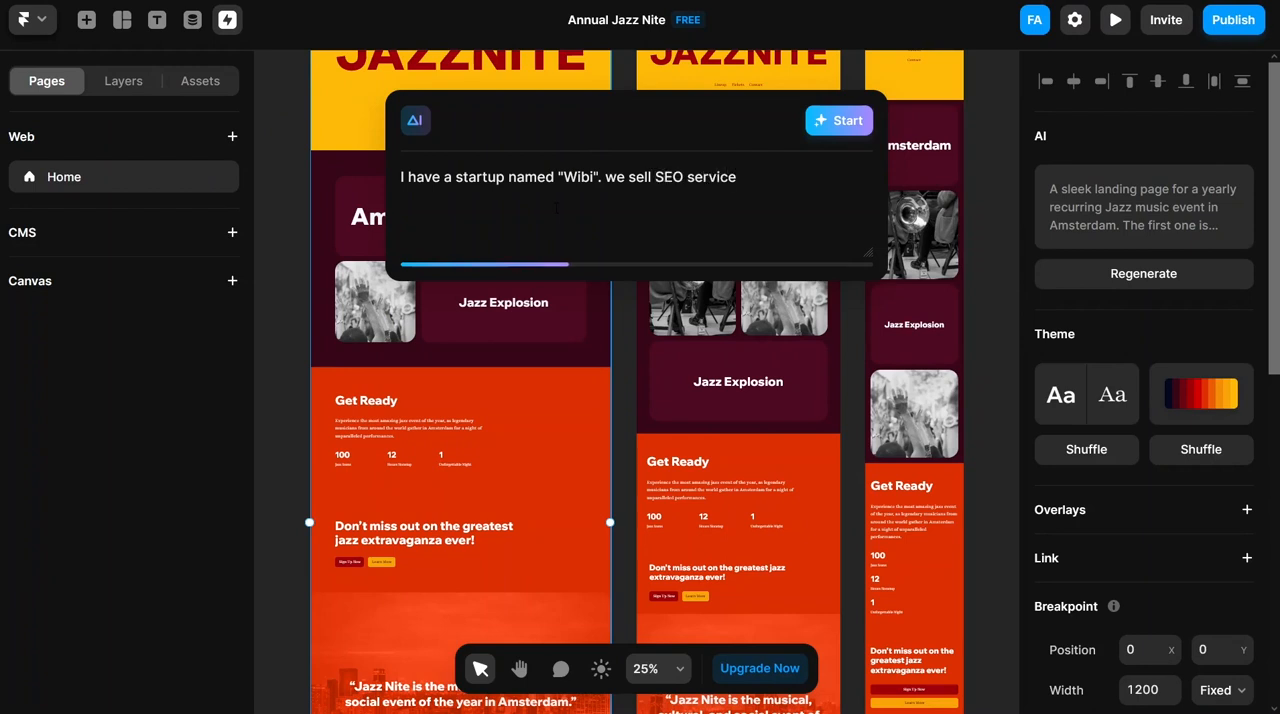
pyautogui.write('s, I want you to')
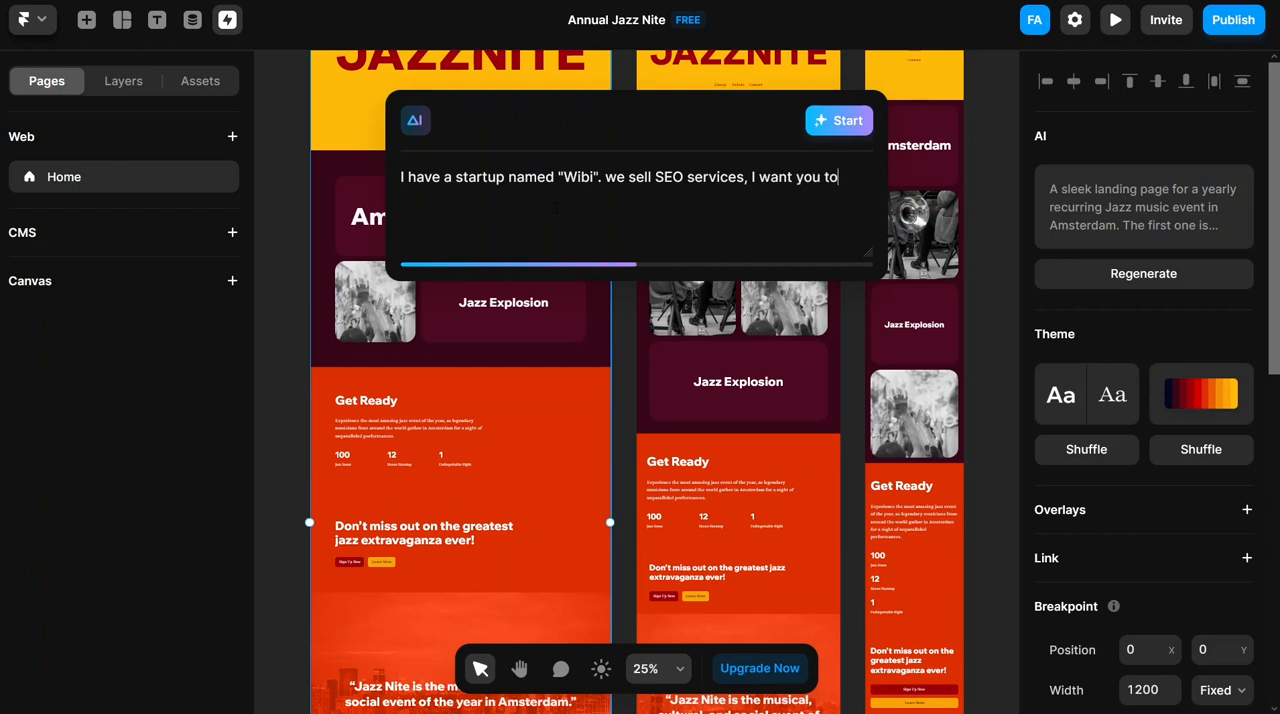
pyautogui.write(' build simp')
pyautogui.press('BackSpace')
pyautogui.write('ple and')
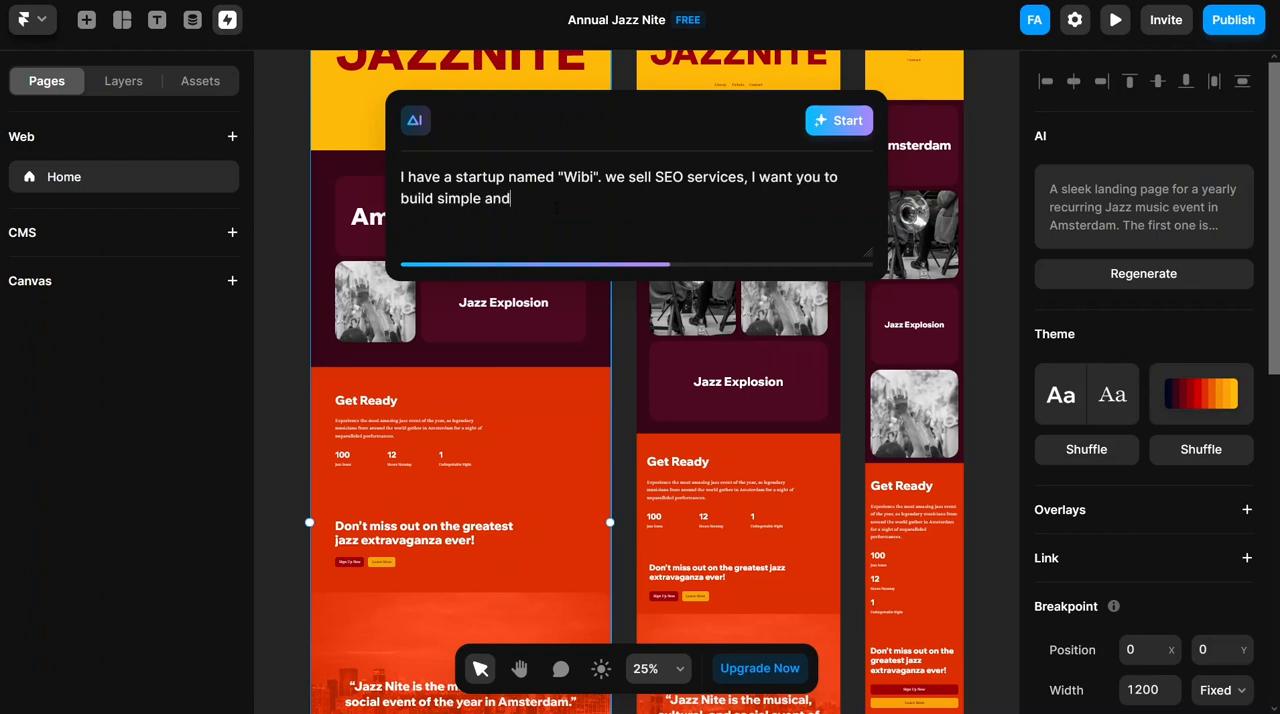
pyautogui.write(' modern looking p')
pyautogui.press('BackSpace')
pyautogui.press('BackSpace')
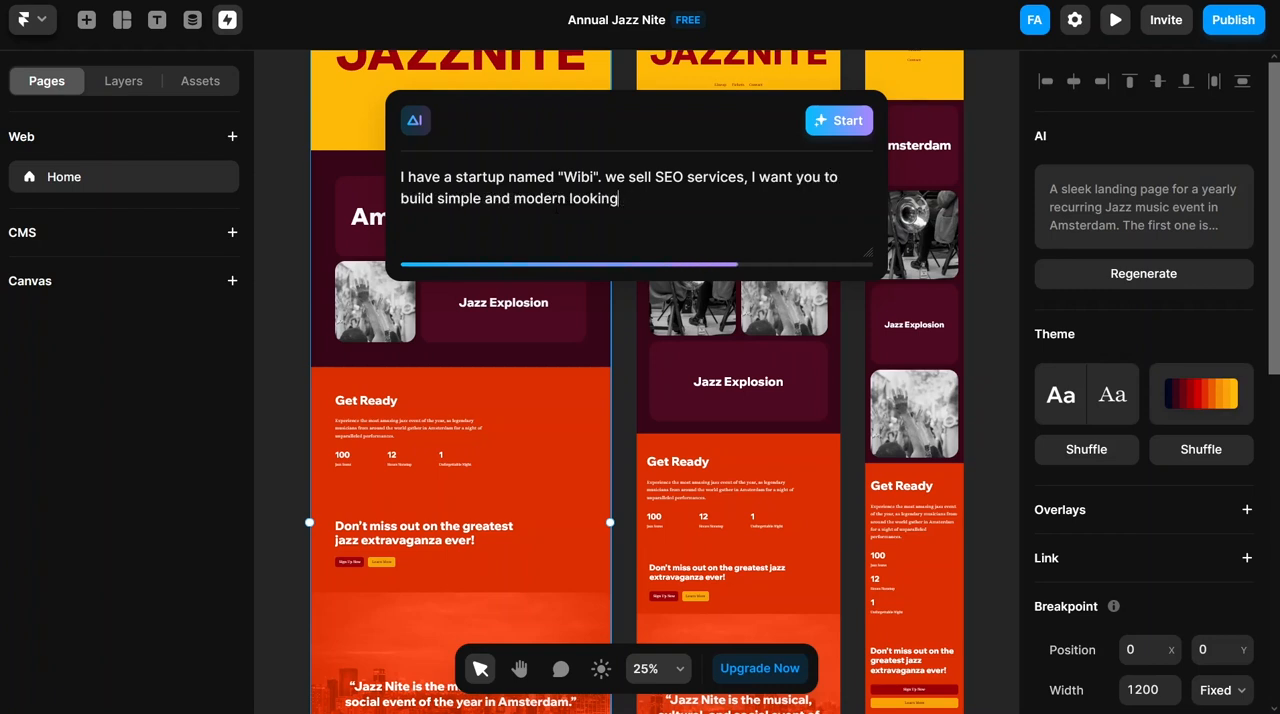
pyautogui.press('BackSpace')
pyautogui.press('BackSpace')
pyautogui.press('BackSpace')
pyautogui.press('BackSpace')
pyautogui.press('BackSpace')
pyautogui.press('BackSpace')
pyautogui.write('anding page for my business.')
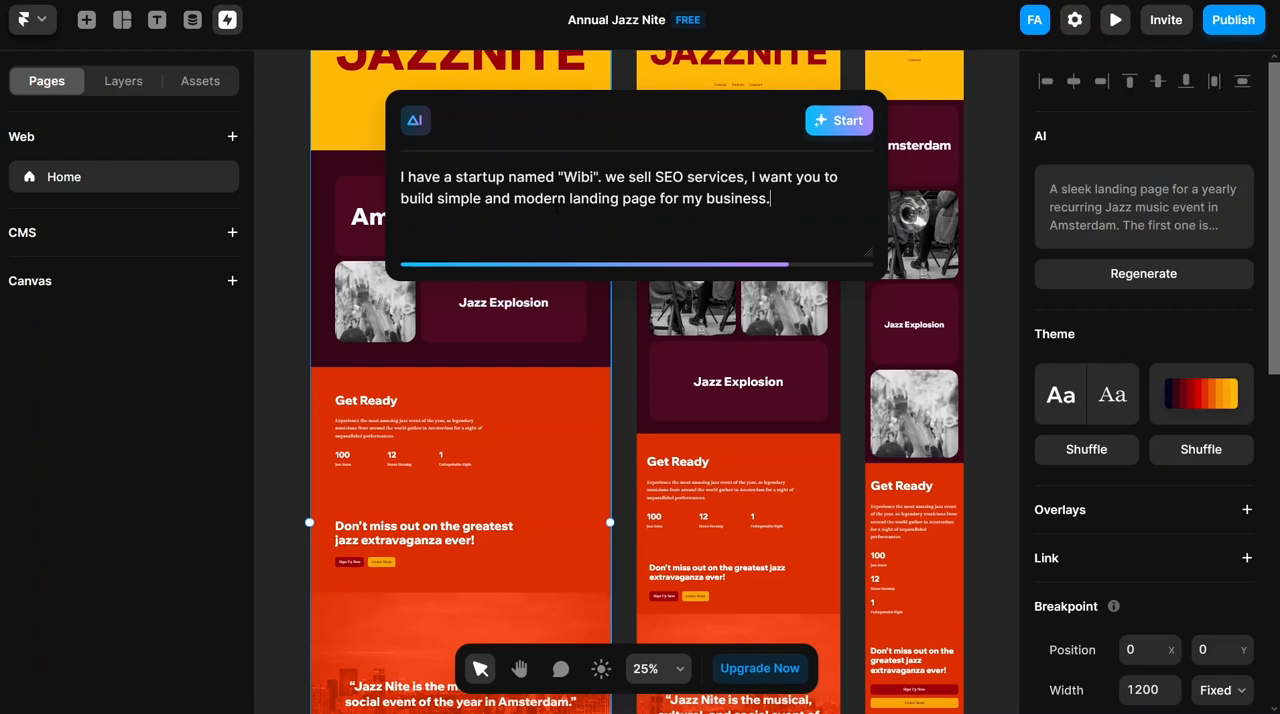
pyautogui.click(817, 130)
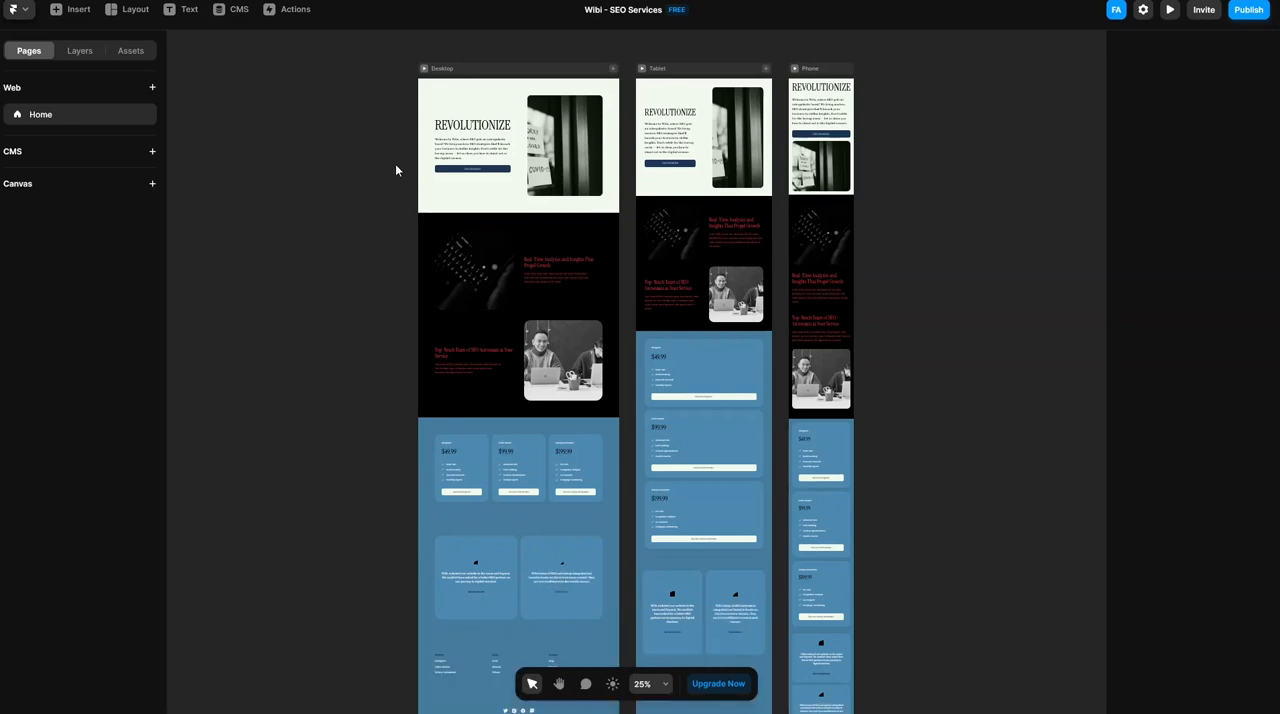
# - Examine the generated Wibi page's hero, feature and pricing sections on the Desktop and Tablet breakpoints at 50% zoom
pyautogui.scroll(-1, 395, 163)
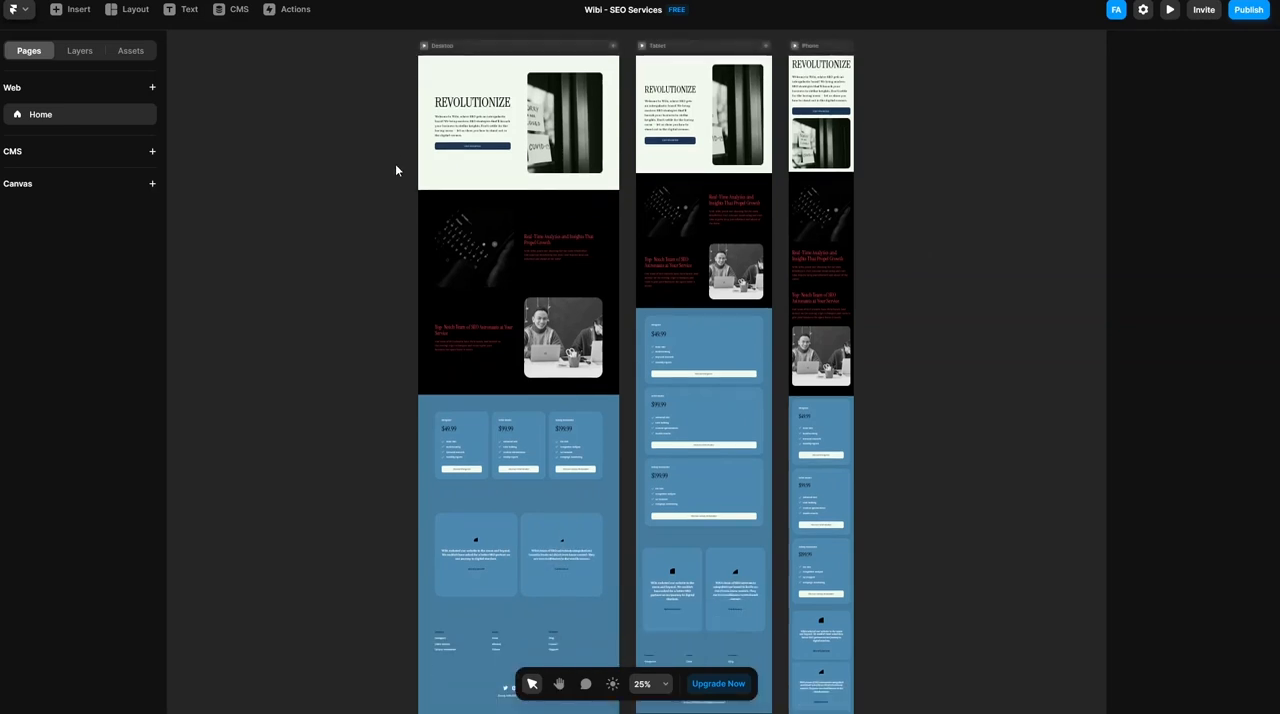
pyautogui.scroll(-1, 395, 170)
pyautogui.scroll(4, 395, 170)
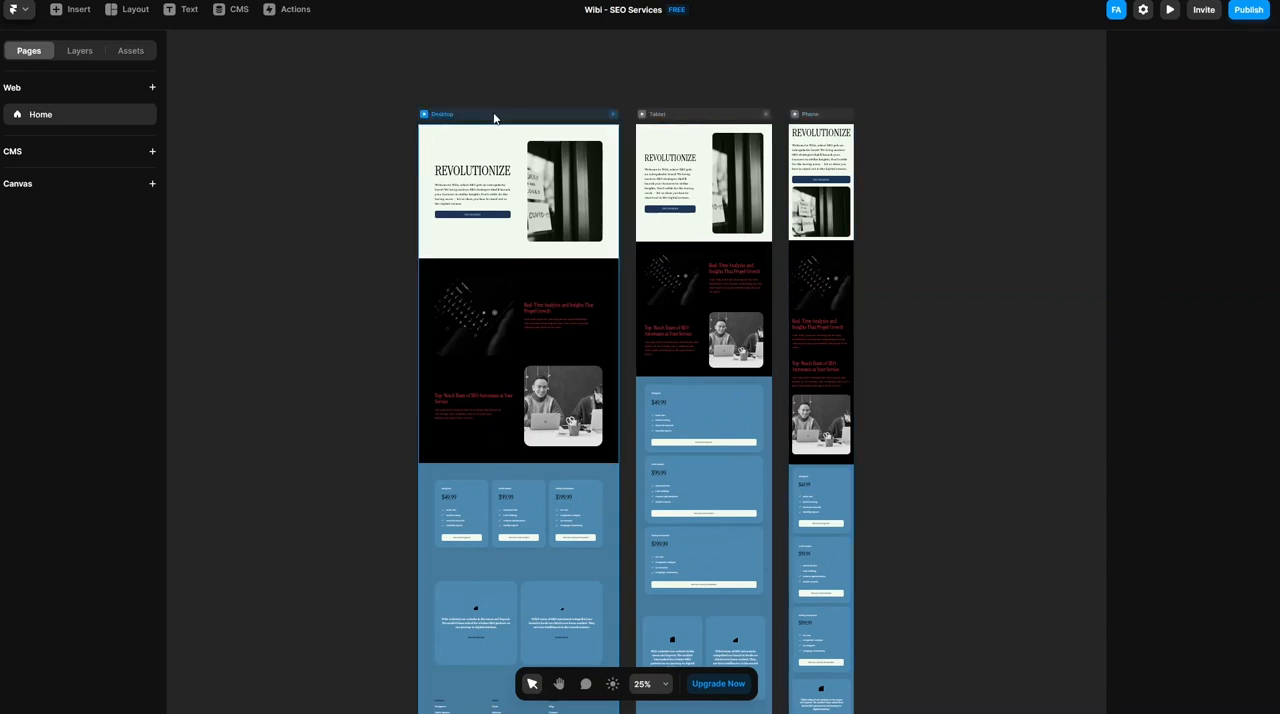
pyautogui.click(493, 118)
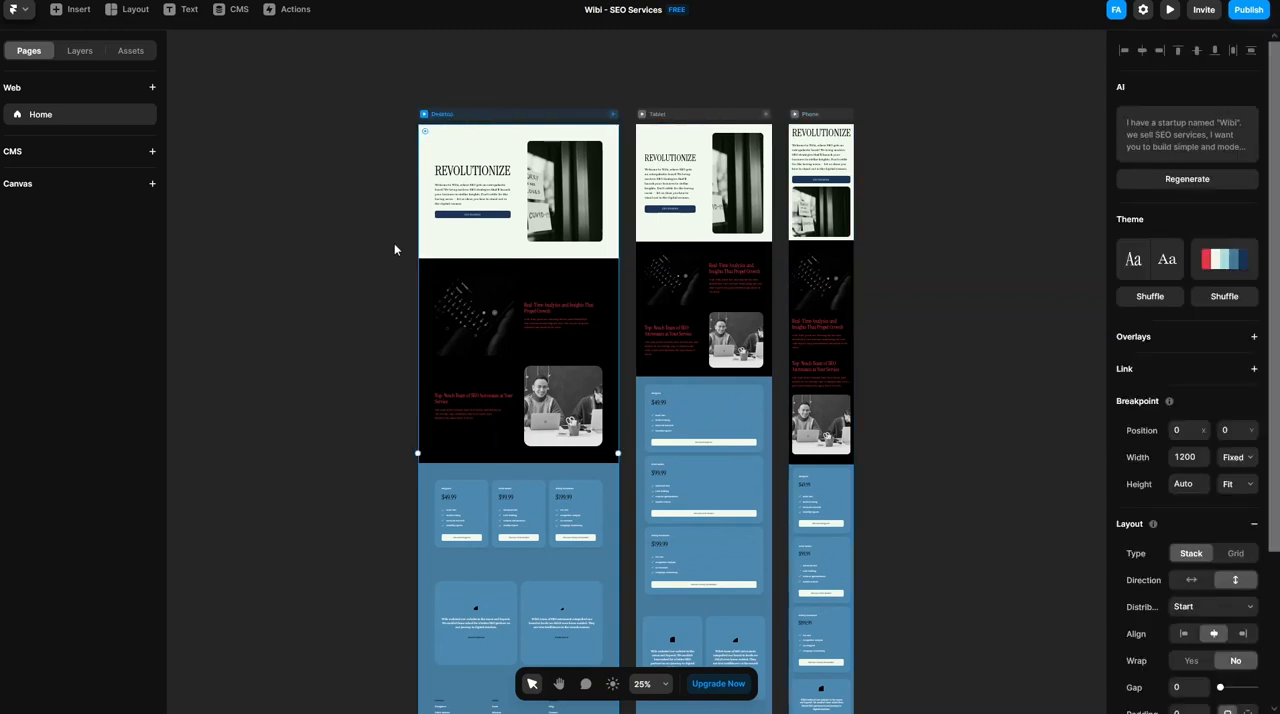
pyautogui.click(664, 684)
pyautogui.click(680, 580)
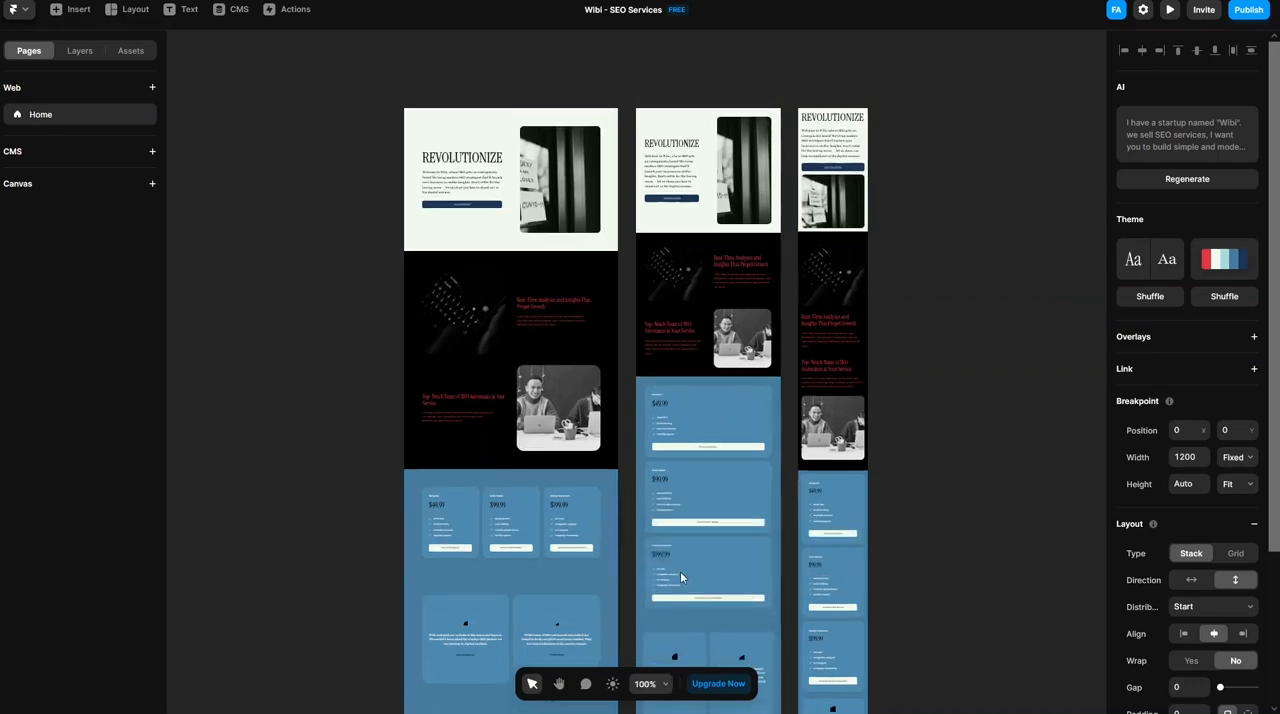
pyautogui.hotkey('shift', '0')
pyautogui.click(647, 684)
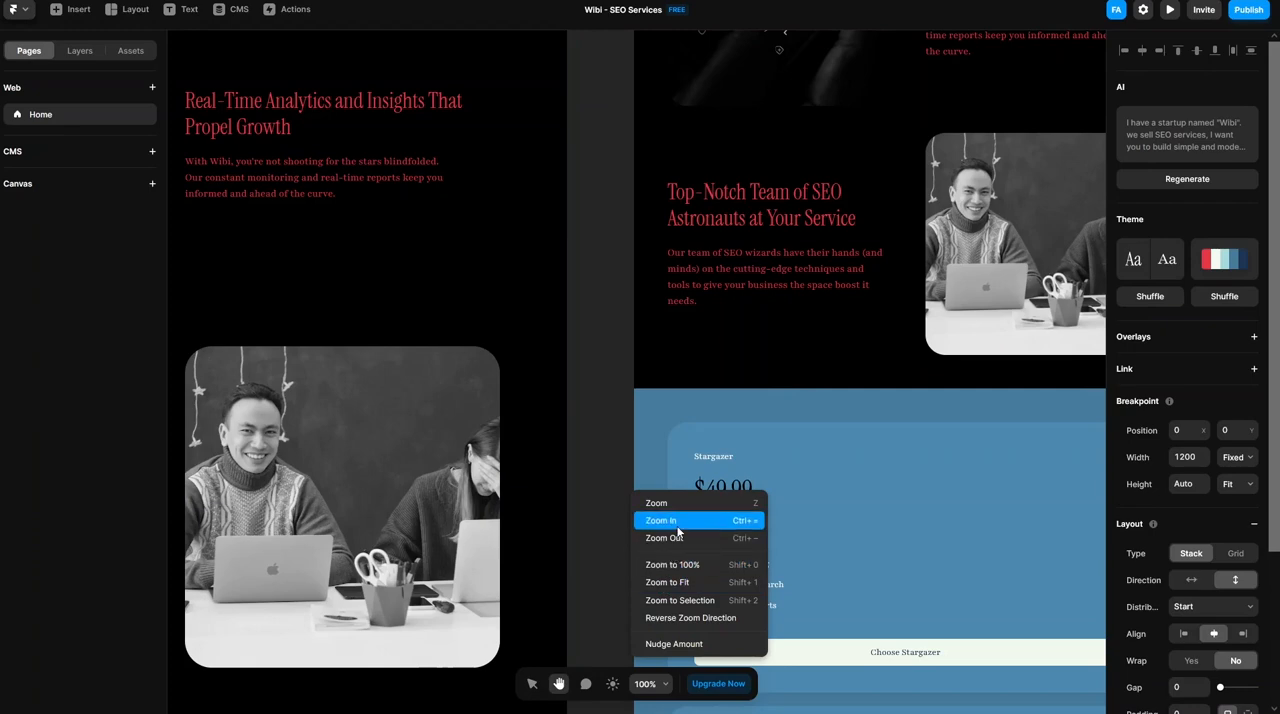
pyautogui.hotkey('ctrl', '-')
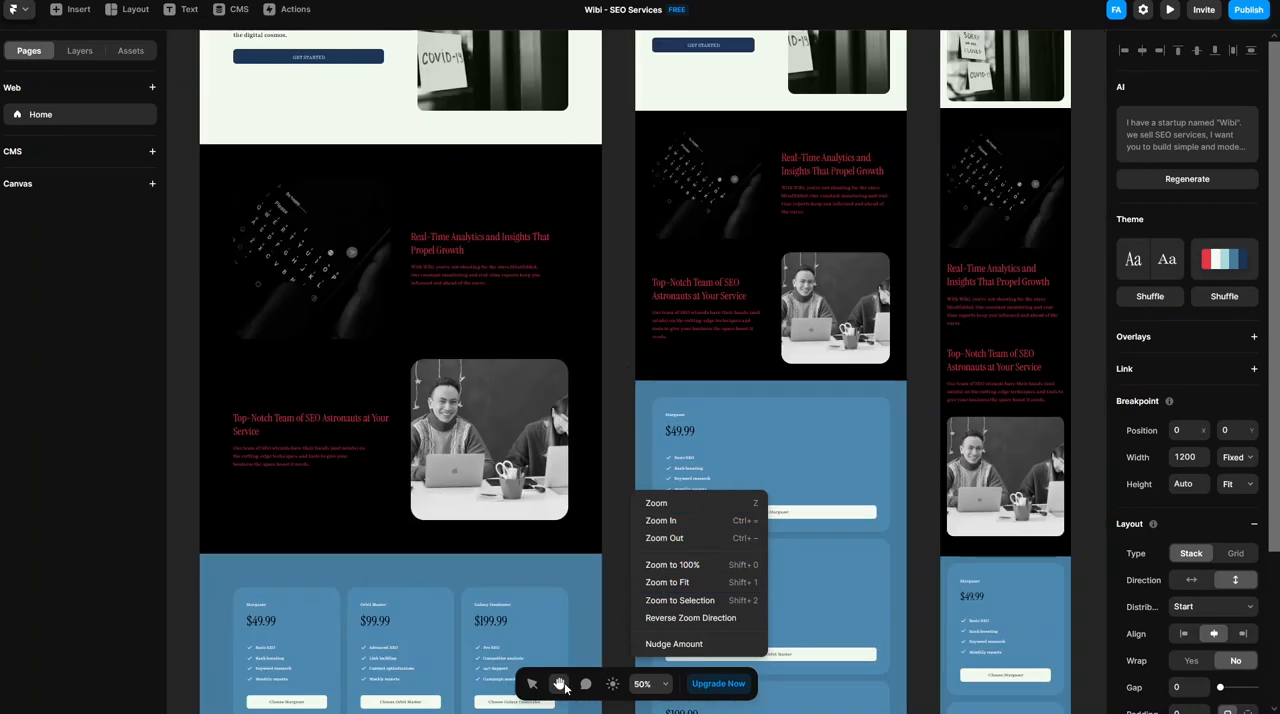
pyautogui.moveTo(621, 388); pyautogui.dragTo(767, 687)
pyautogui.scroll(-2, 287, 364)
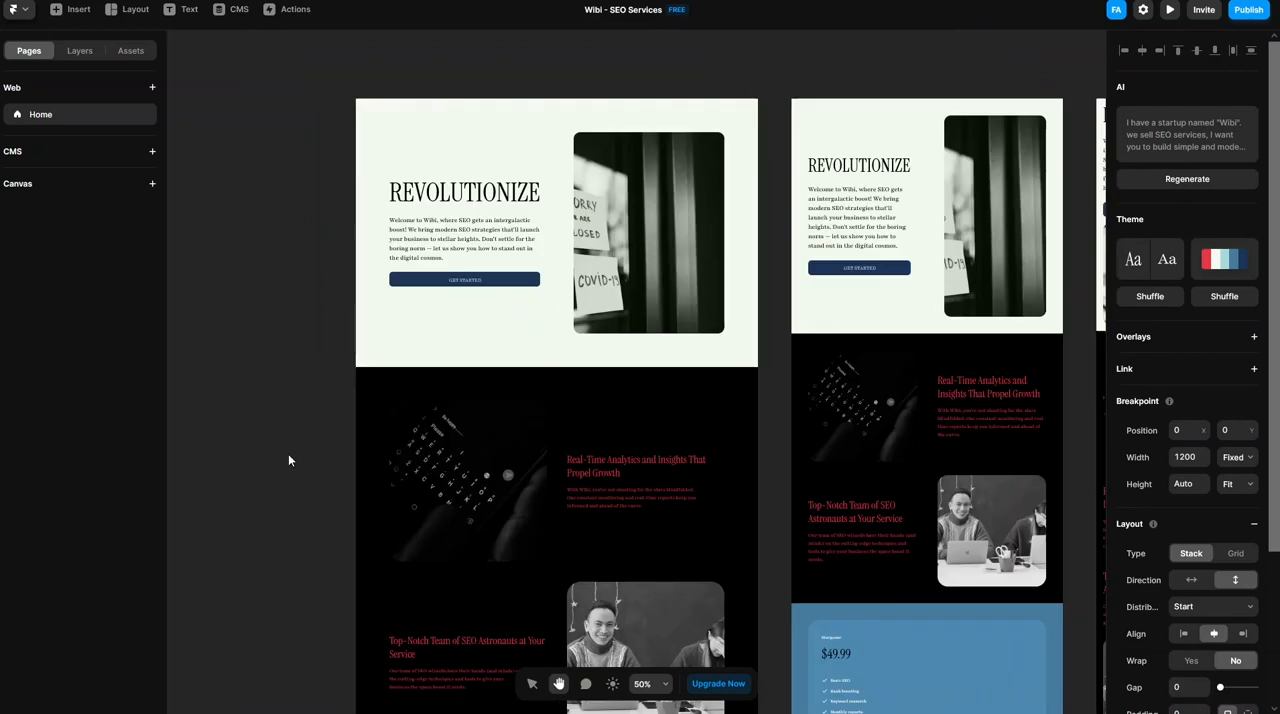
pyautogui.scroll(-1, 288, 410)
pyautogui.scroll(-5, 288, 410)
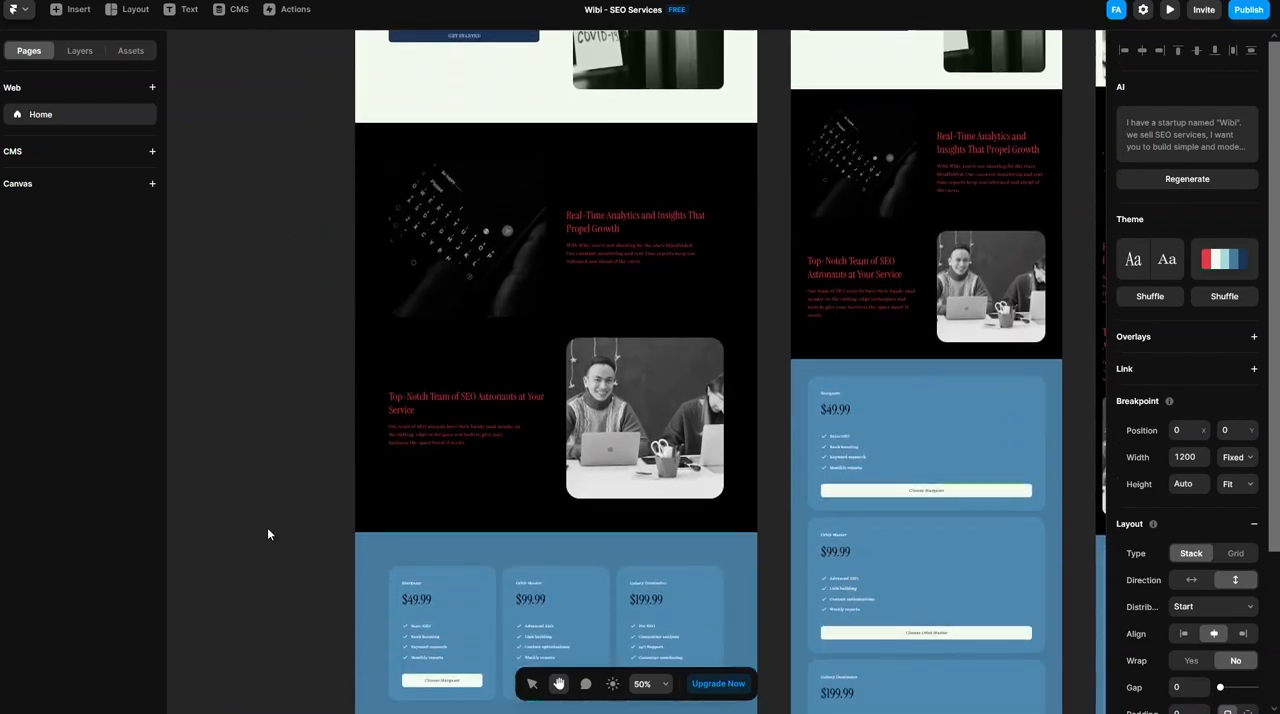
# - Examine the pricing and testimonial sections of the generated Wibi page on the Desktop and Tablet breakpoints
pyautogui.scroll(-6, 268, 548)
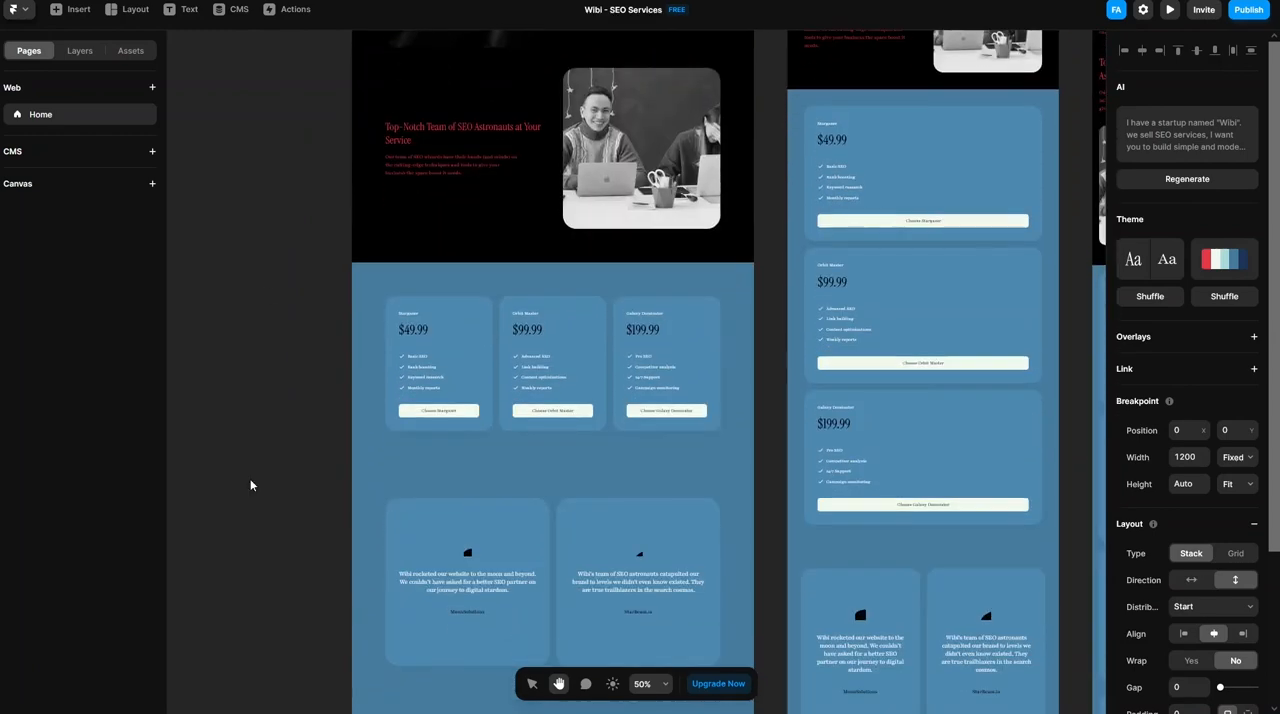
pyautogui.moveTo(276, 537); pyautogui.dragTo(286, 262)
pyautogui.scroll(5, 283, 429)
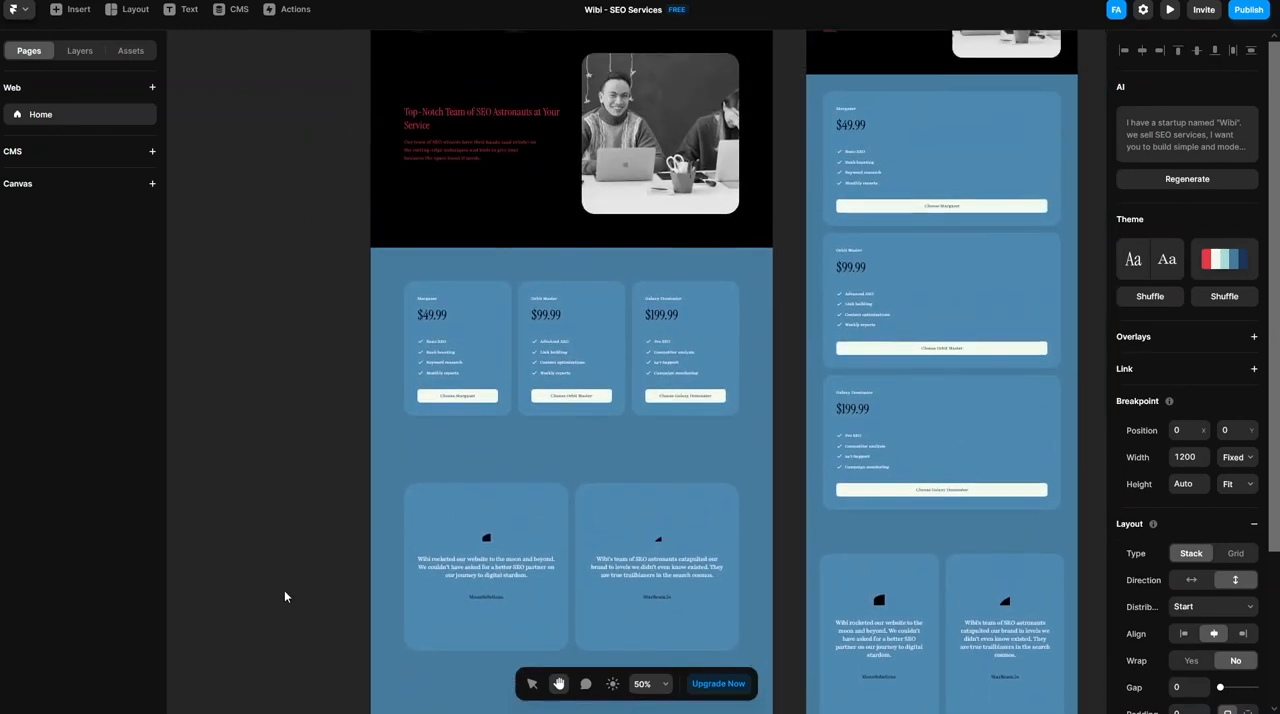
pyautogui.scroll(6, 289, 363)
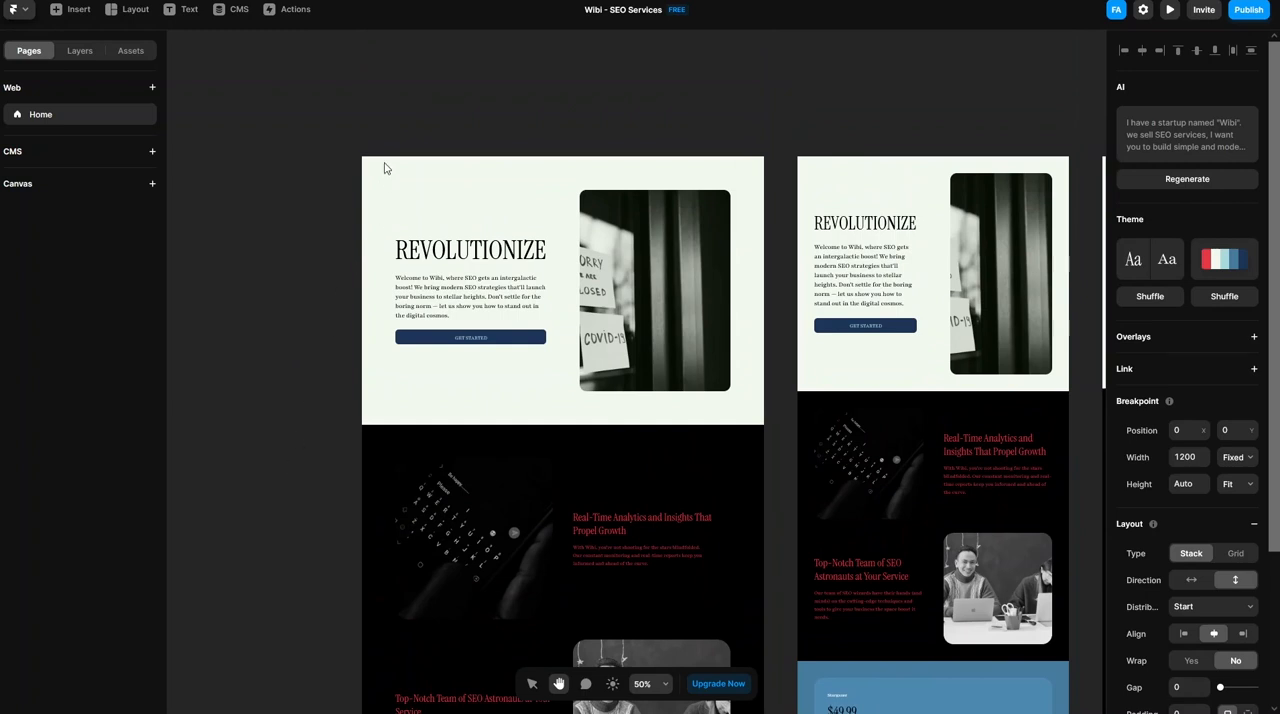
# - Shuffle the Desktop breakpoint's color theme until a black page with gold accents appears, and shuffle its fonts to a techno-style heading
pyautogui.click(532, 683)
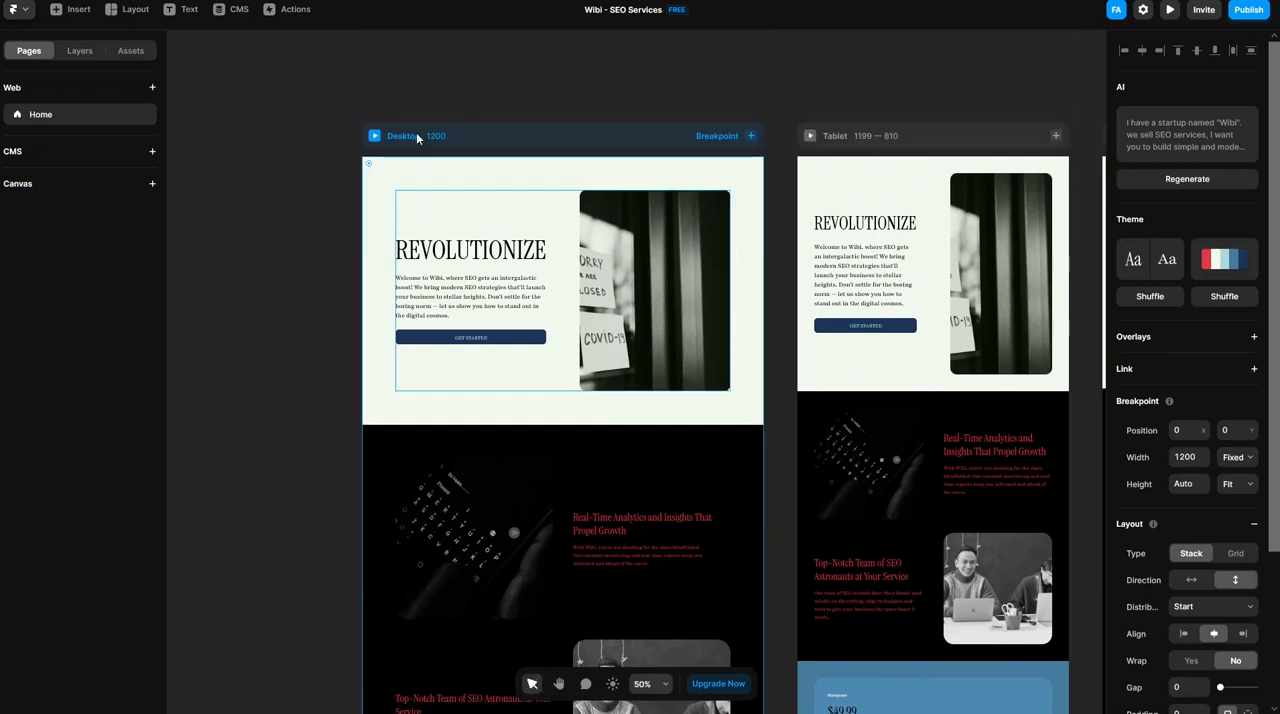
pyautogui.click(461, 138)
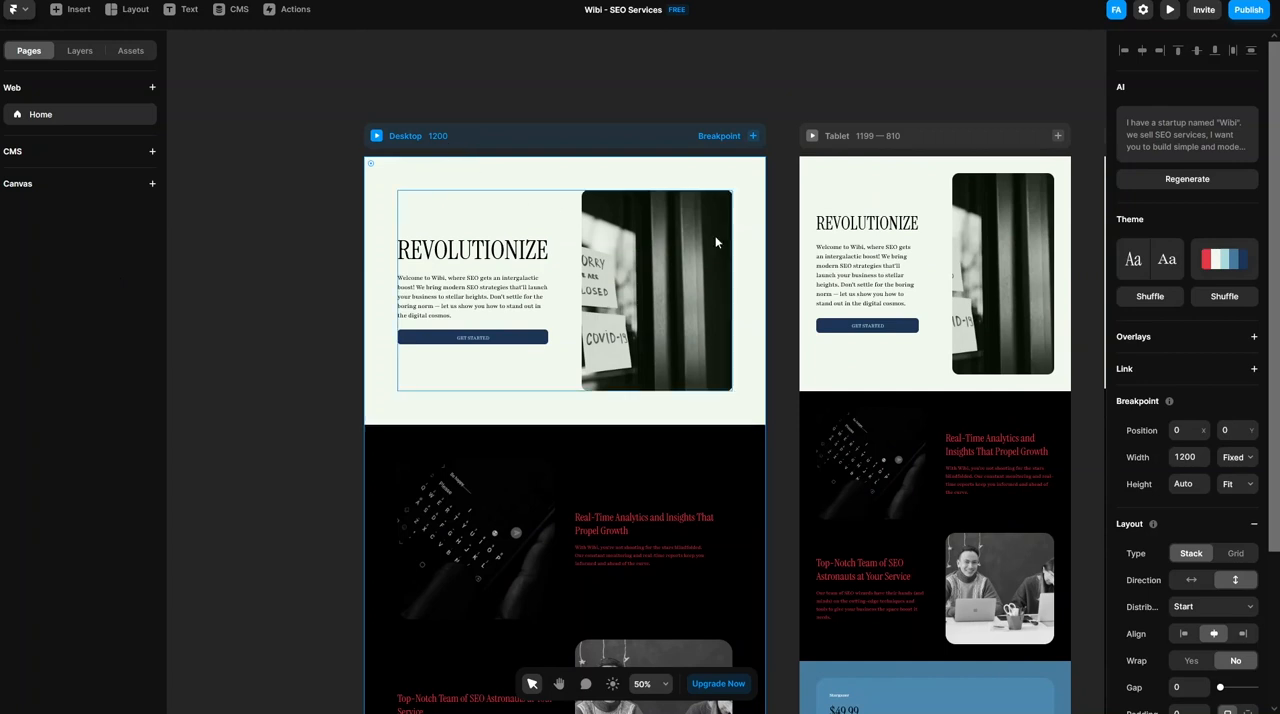
pyautogui.hotkey('ctrl', '-')
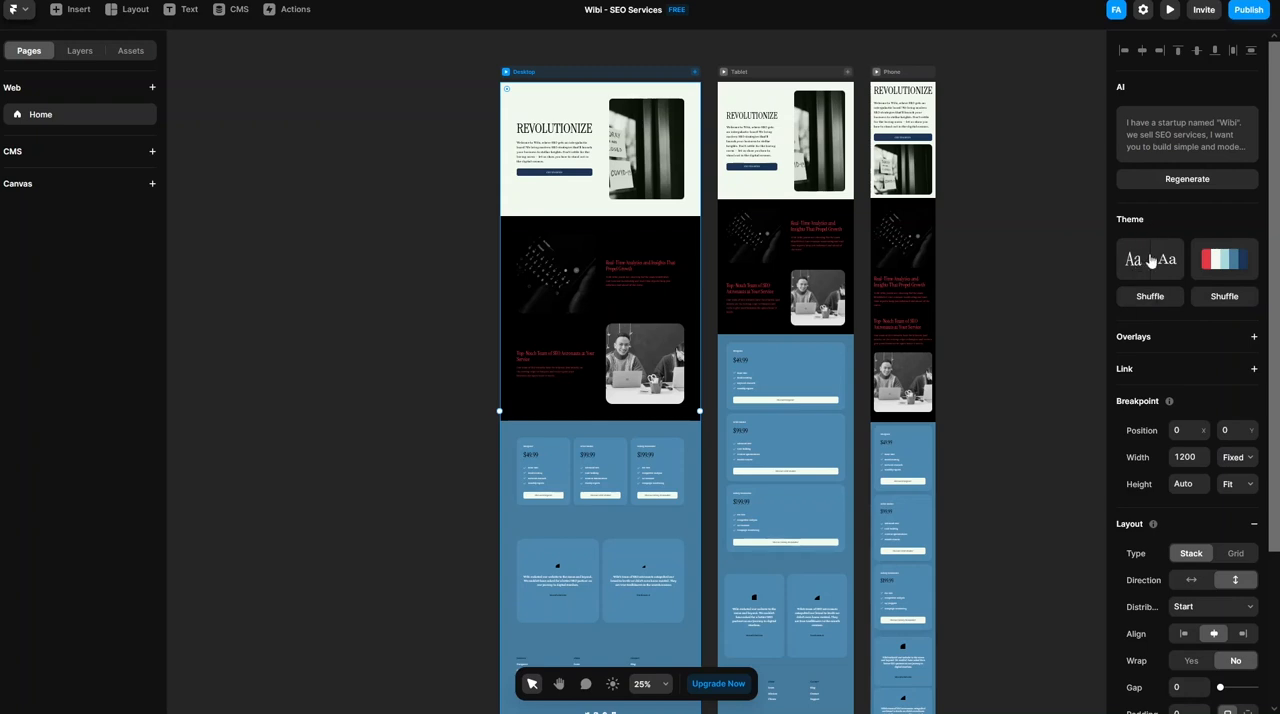
pyautogui.click(1217, 309)
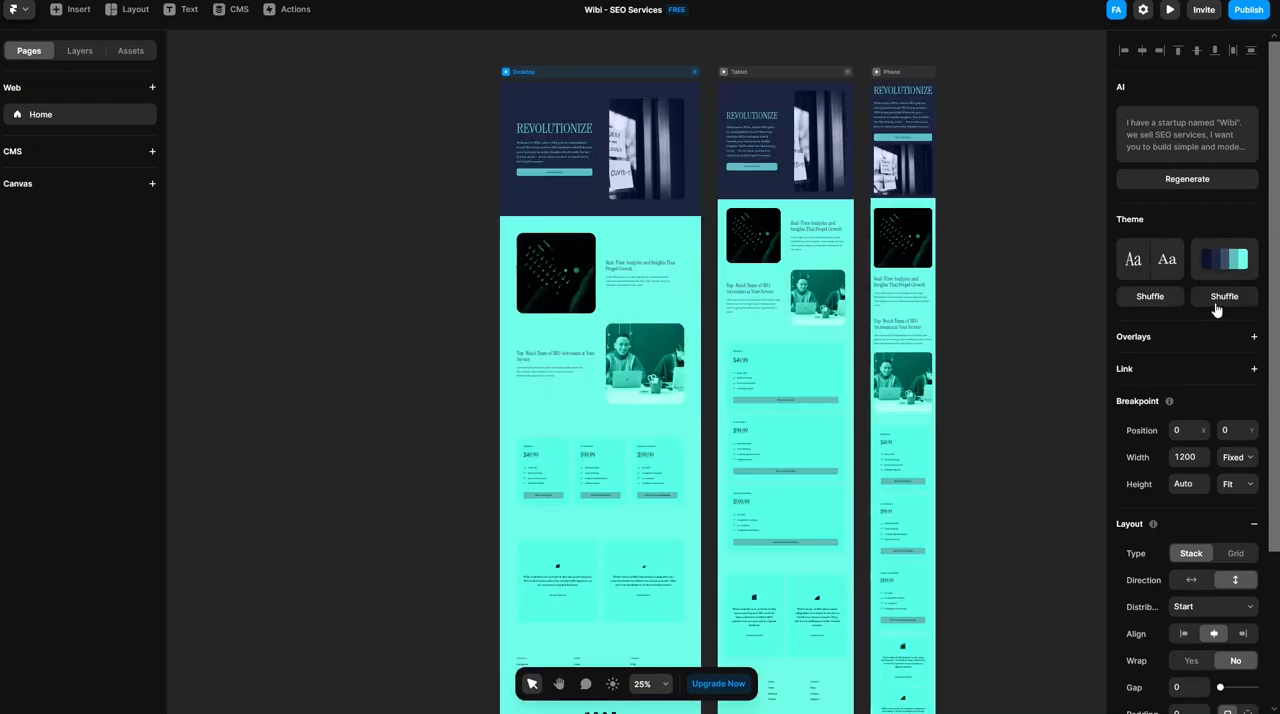
pyautogui.click(1217, 309)
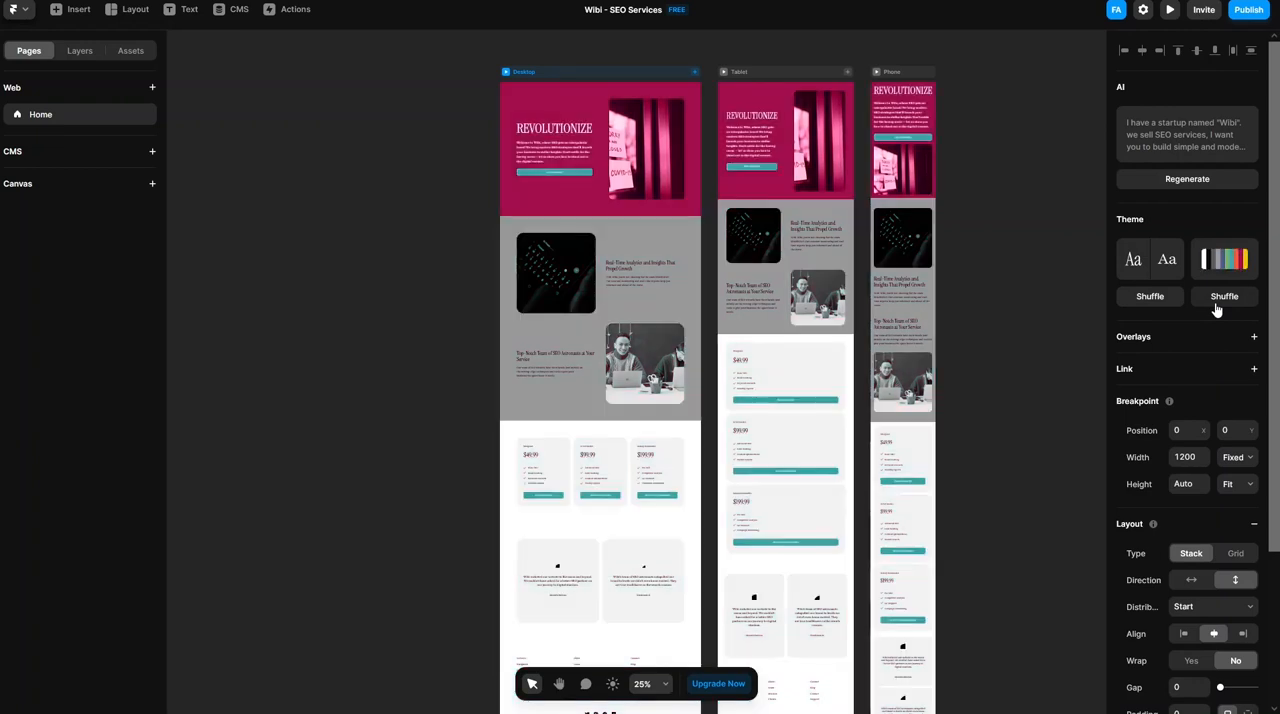
pyautogui.click(1217, 309)
pyautogui.click(1217, 309)
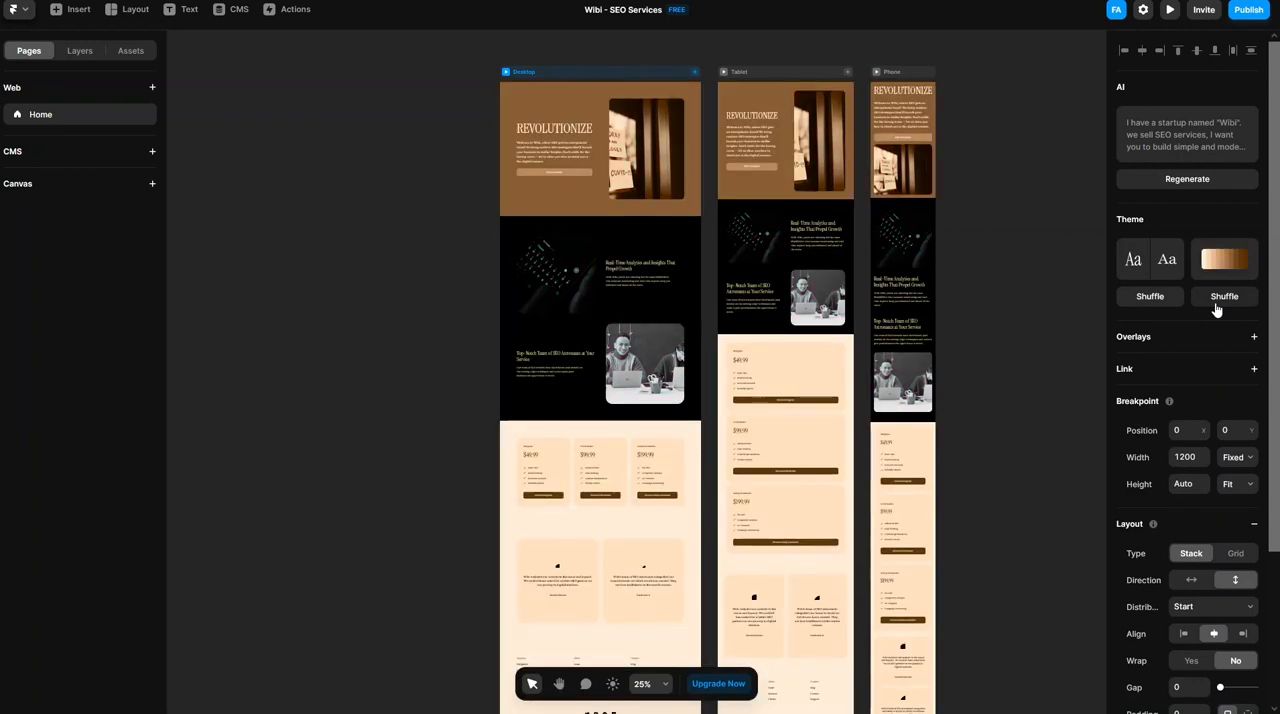
pyautogui.click(1217, 309)
pyautogui.click(1217, 309)
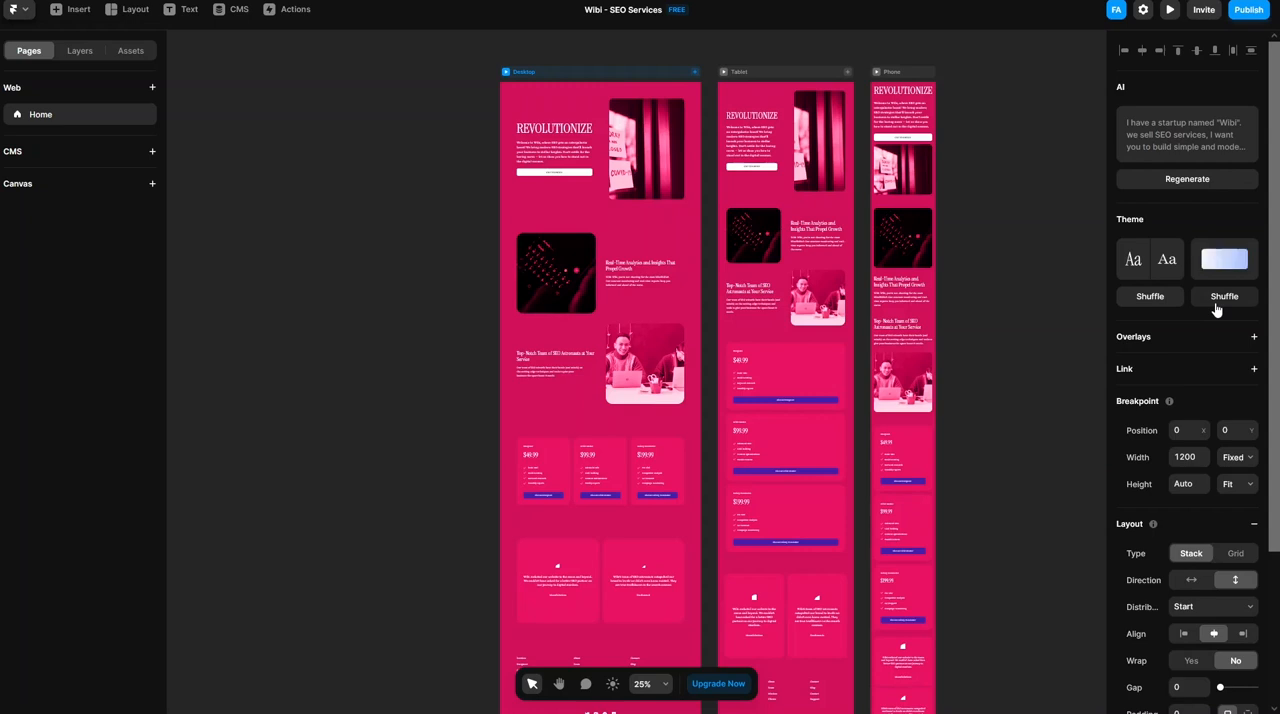
pyautogui.click(1217, 309)
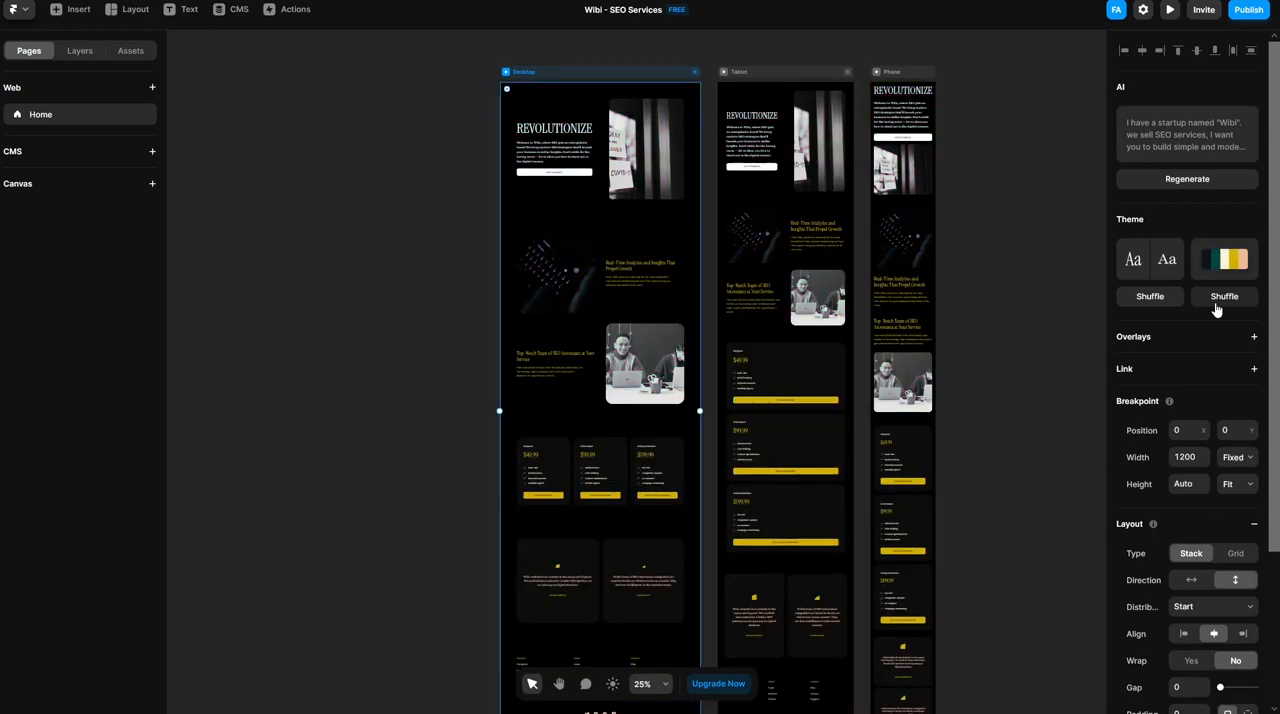
pyautogui.click(1158, 300)
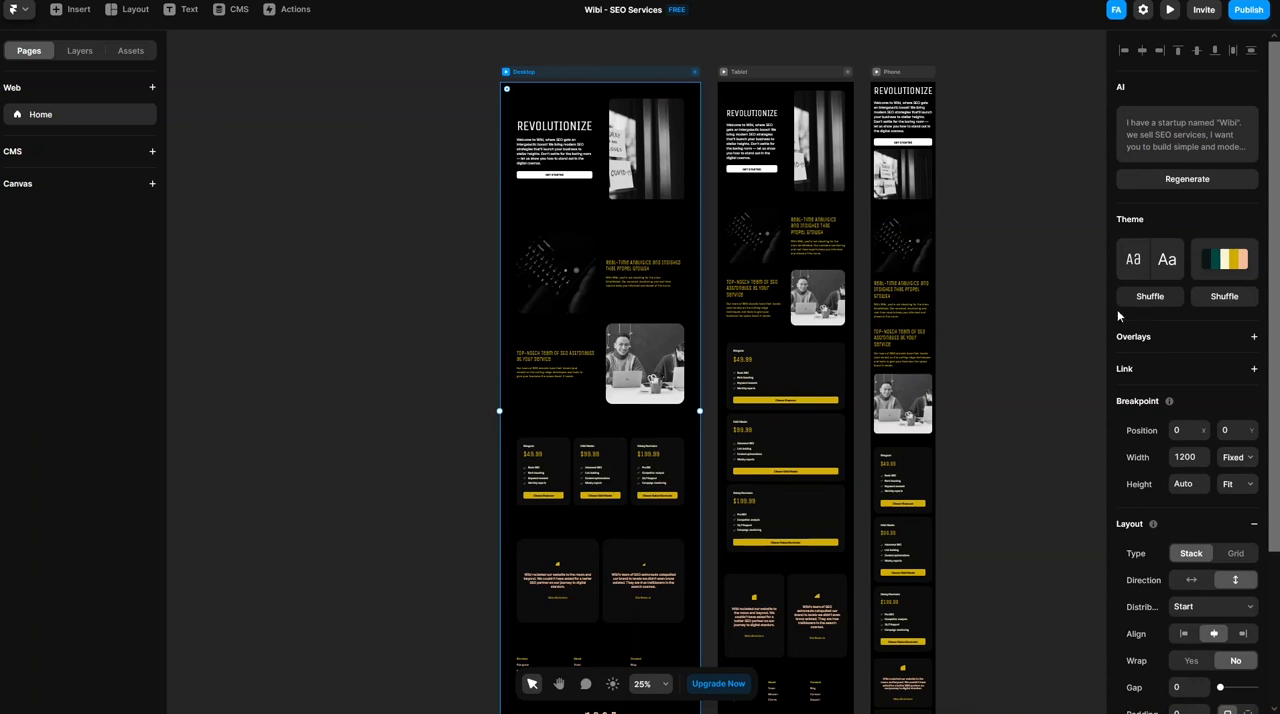
pyautogui.click(488, 132)
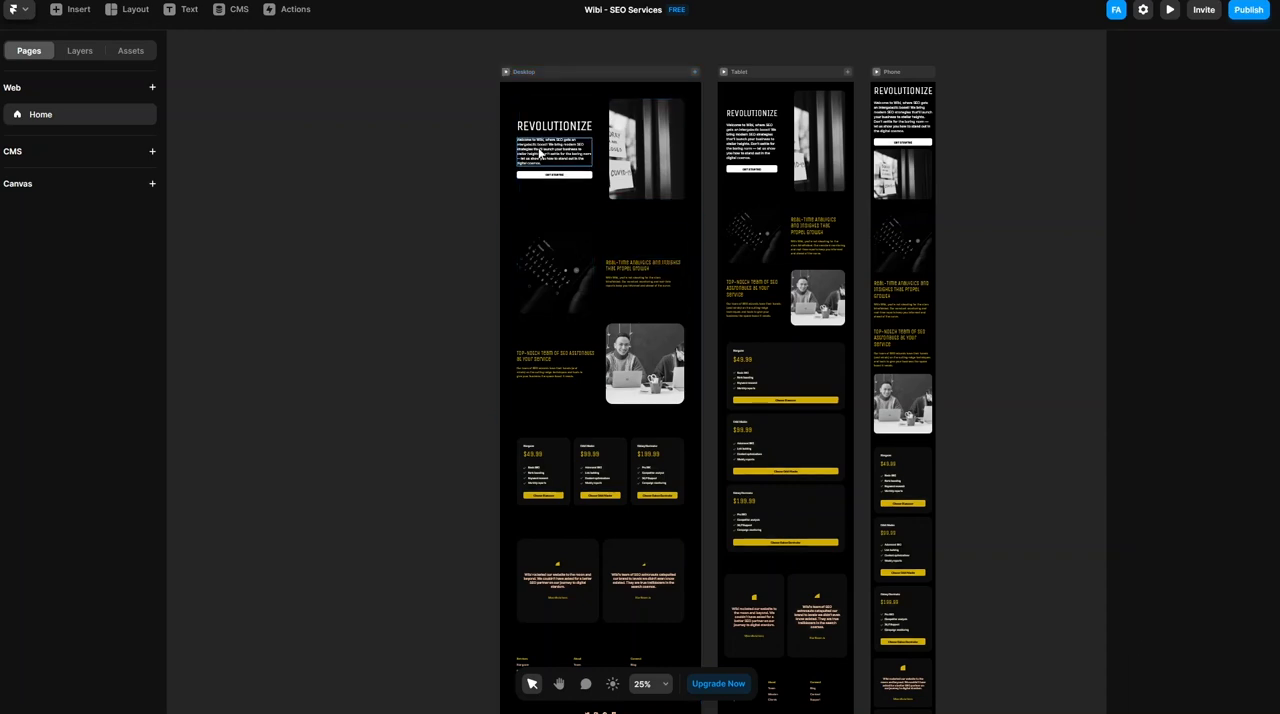
# - Rewrite the Desktop hero's "Welcome to Wibi" paragraph with AI
pyautogui.click(542, 153)
pyautogui.scroll(10, 560, 145)
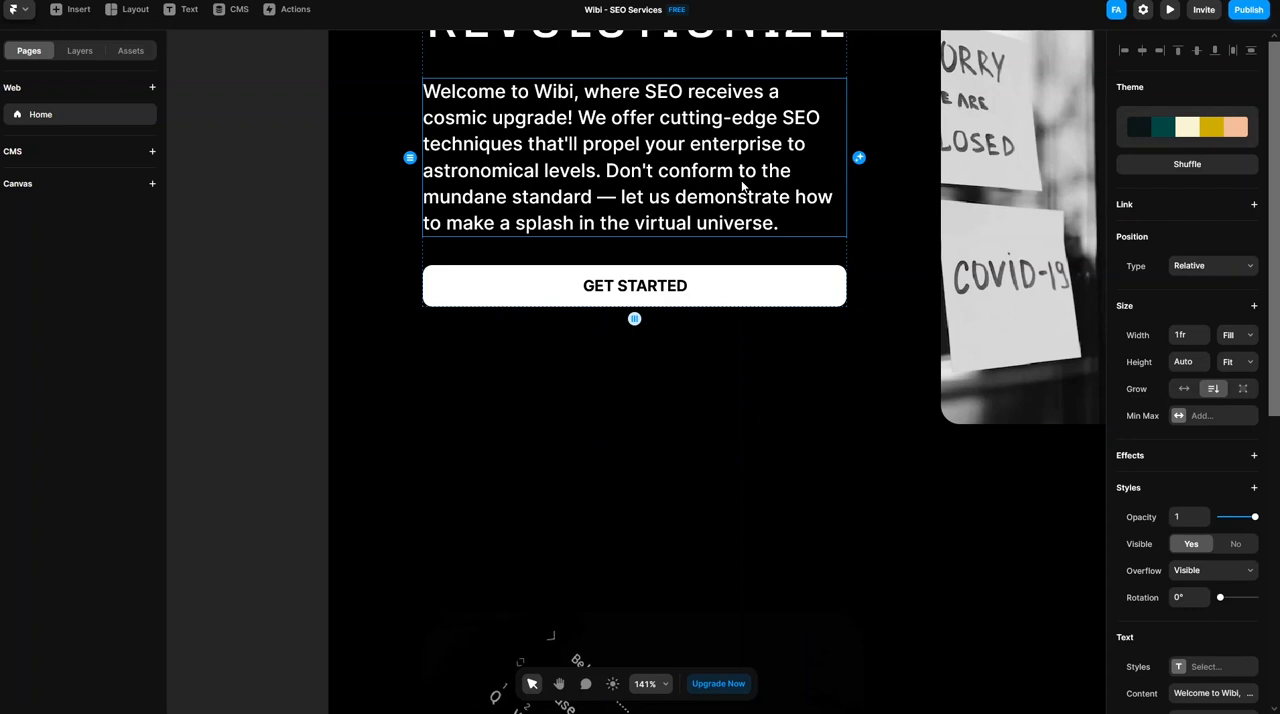
pyautogui.scroll(-10, 742, 186)
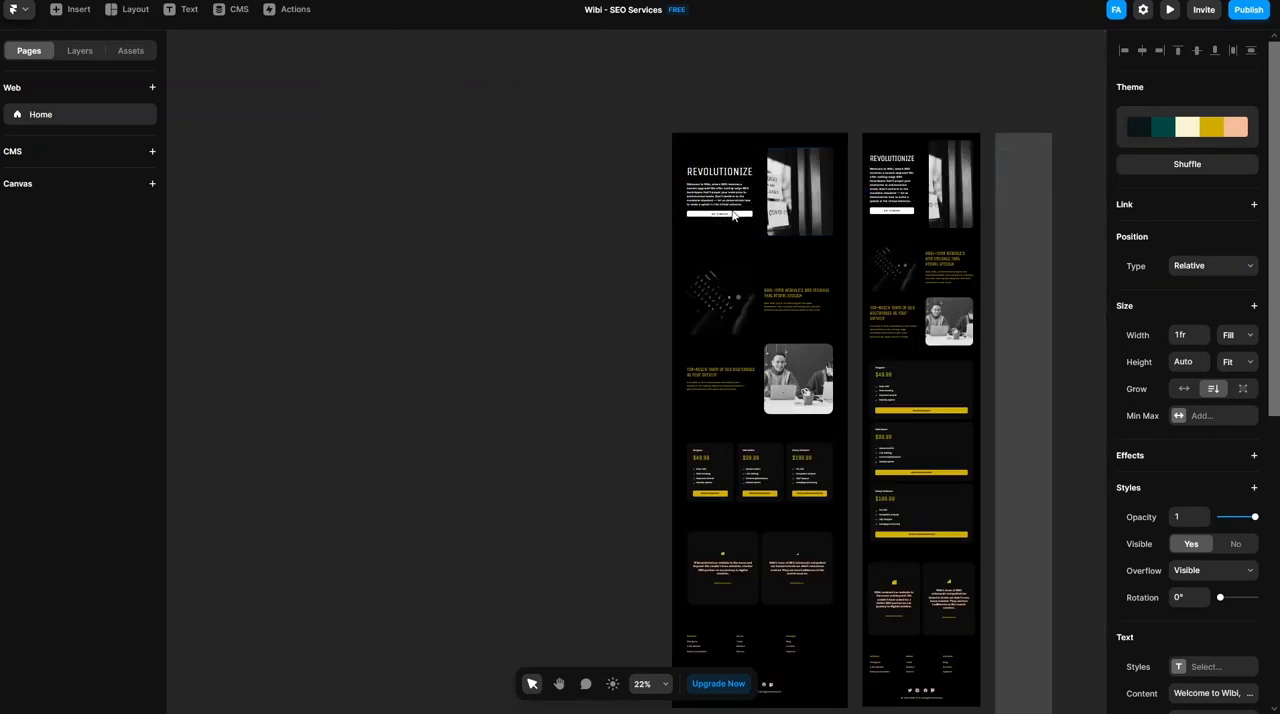
pyautogui.scroll(3, 733, 215)
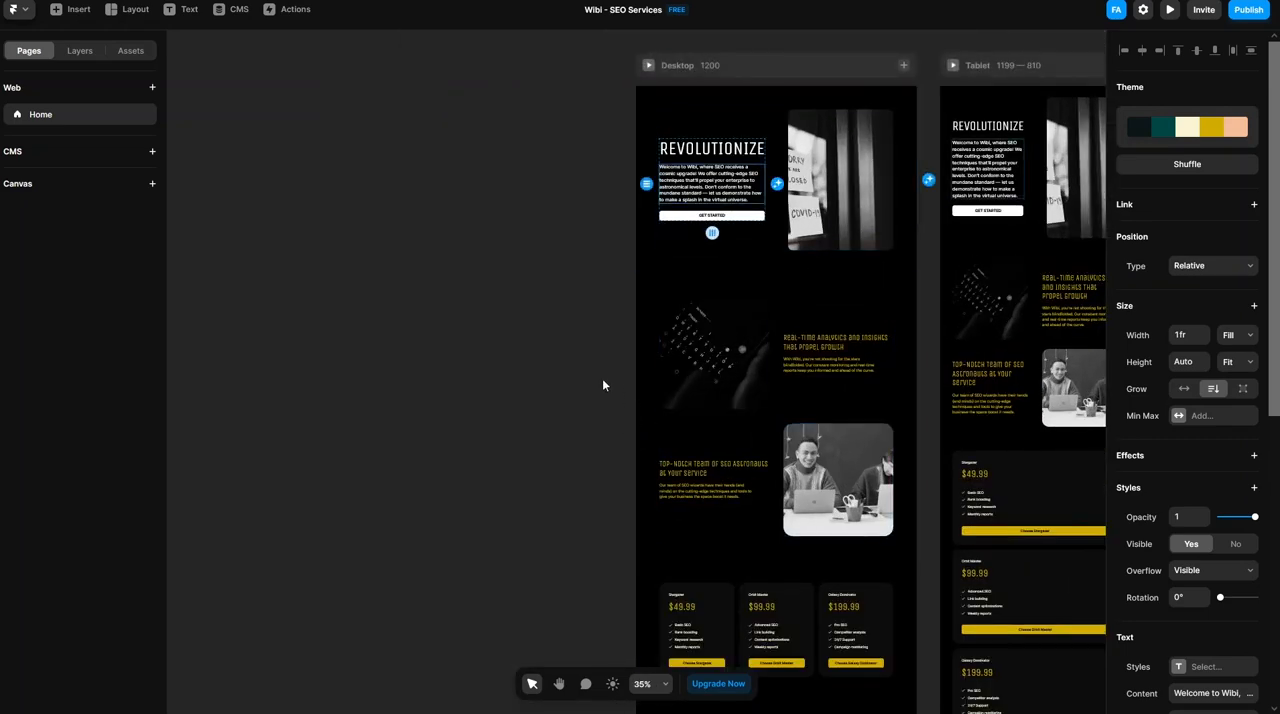
# - Shuffle the colors of the "Real-Time Analytics" feature section to a white background with black text
pyautogui.press('space')
pyautogui.moveTo(555, 560); pyautogui.dragTo(289, 558)
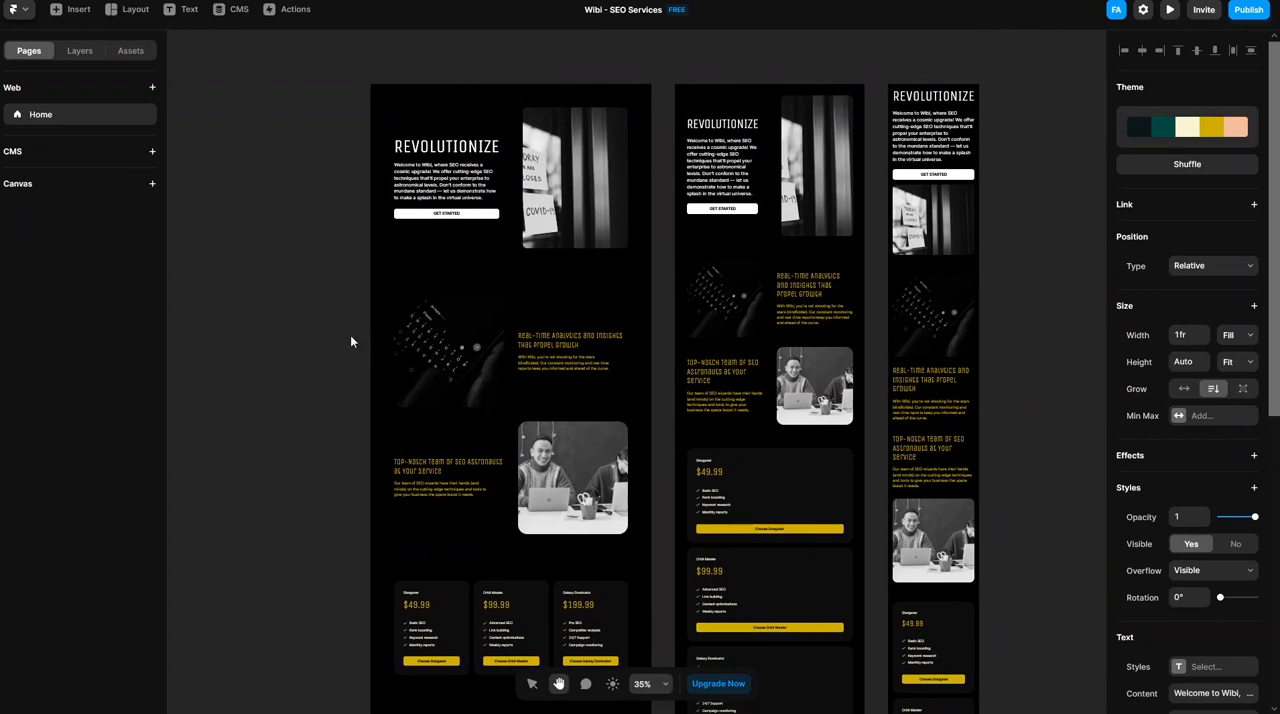
pyautogui.click(530, 688)
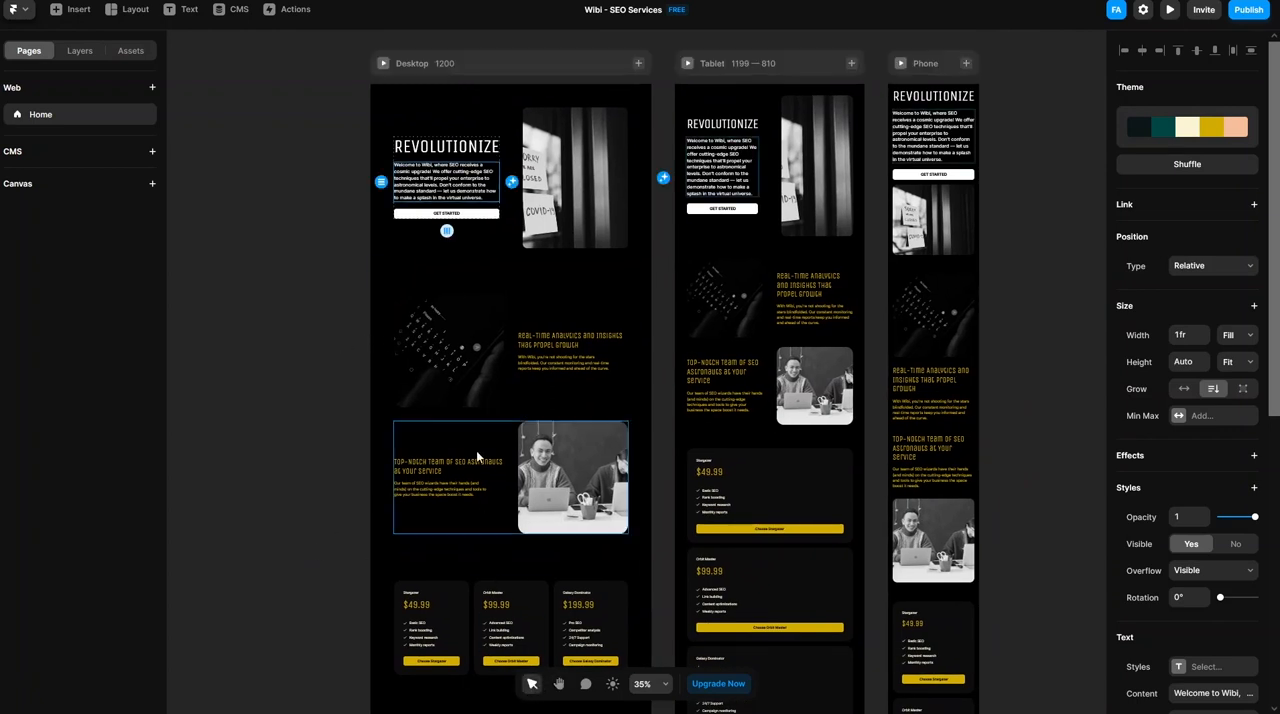
pyautogui.click(545, 308)
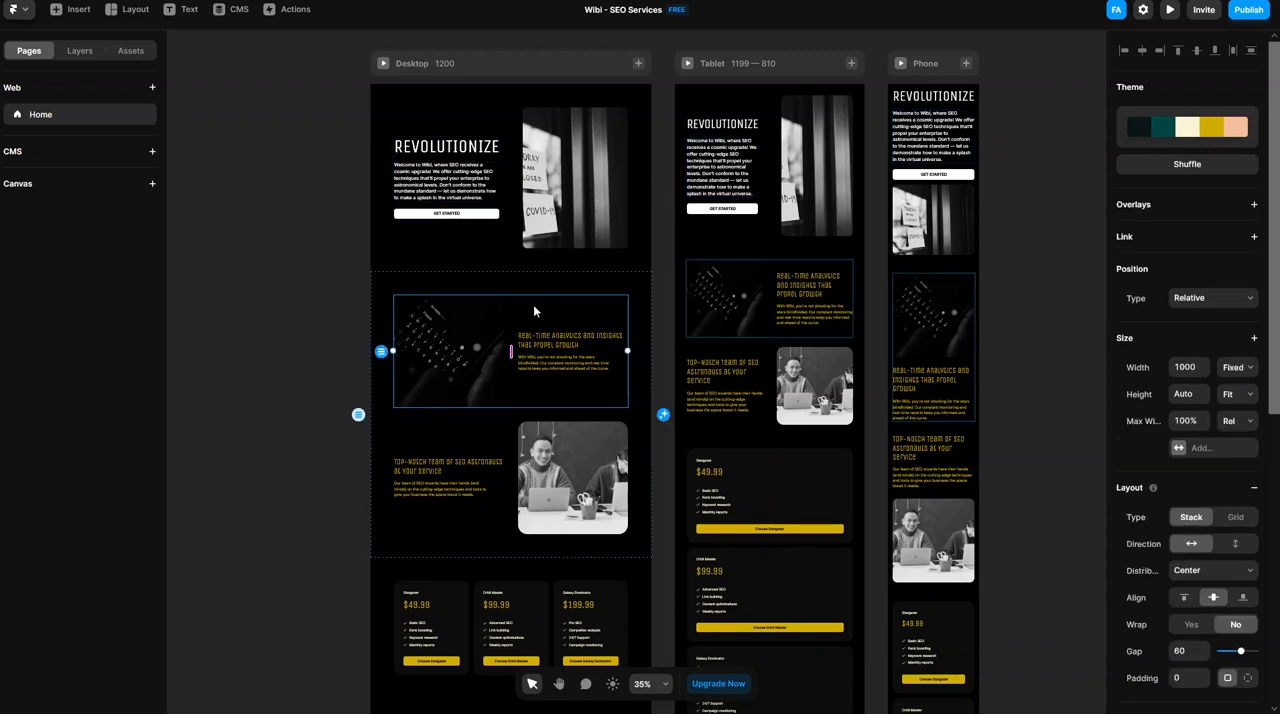
pyautogui.click(1201, 173)
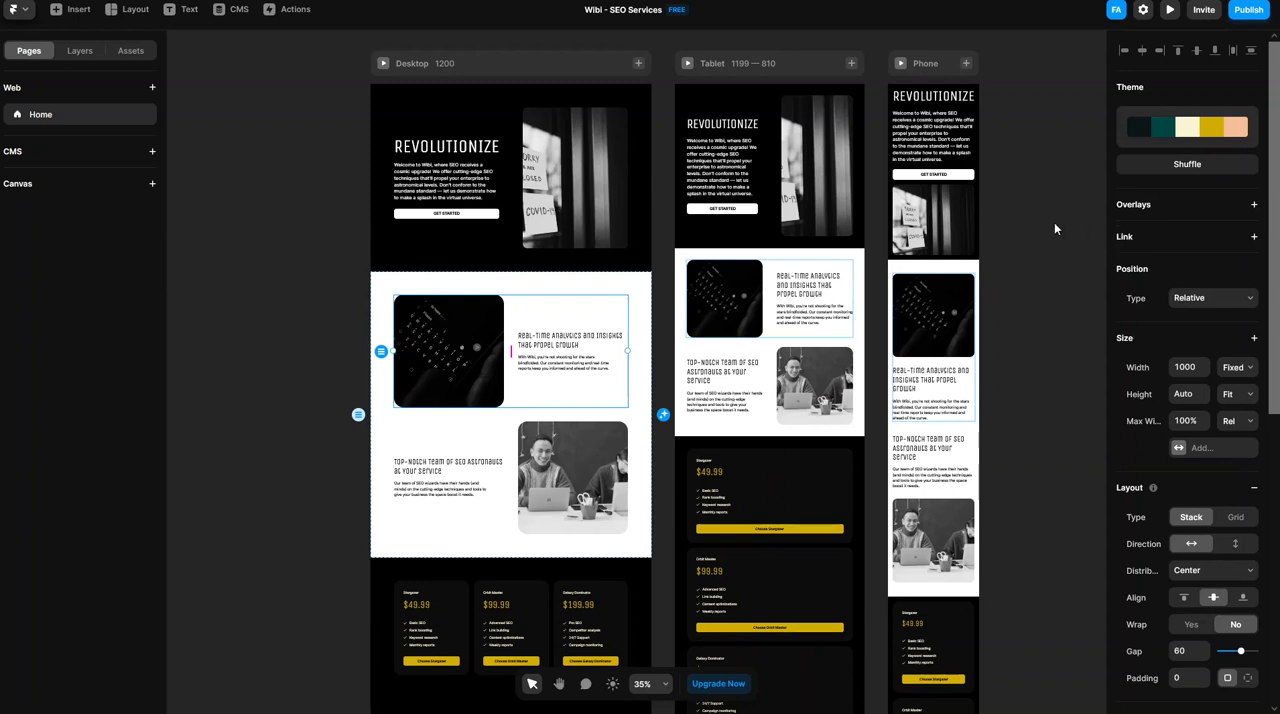
pyautogui.click(245, 220)
# - Shuffle the colors of the testimonials section to a white background with light grey cards
pyautogui.scroll(-6, 269, 245)
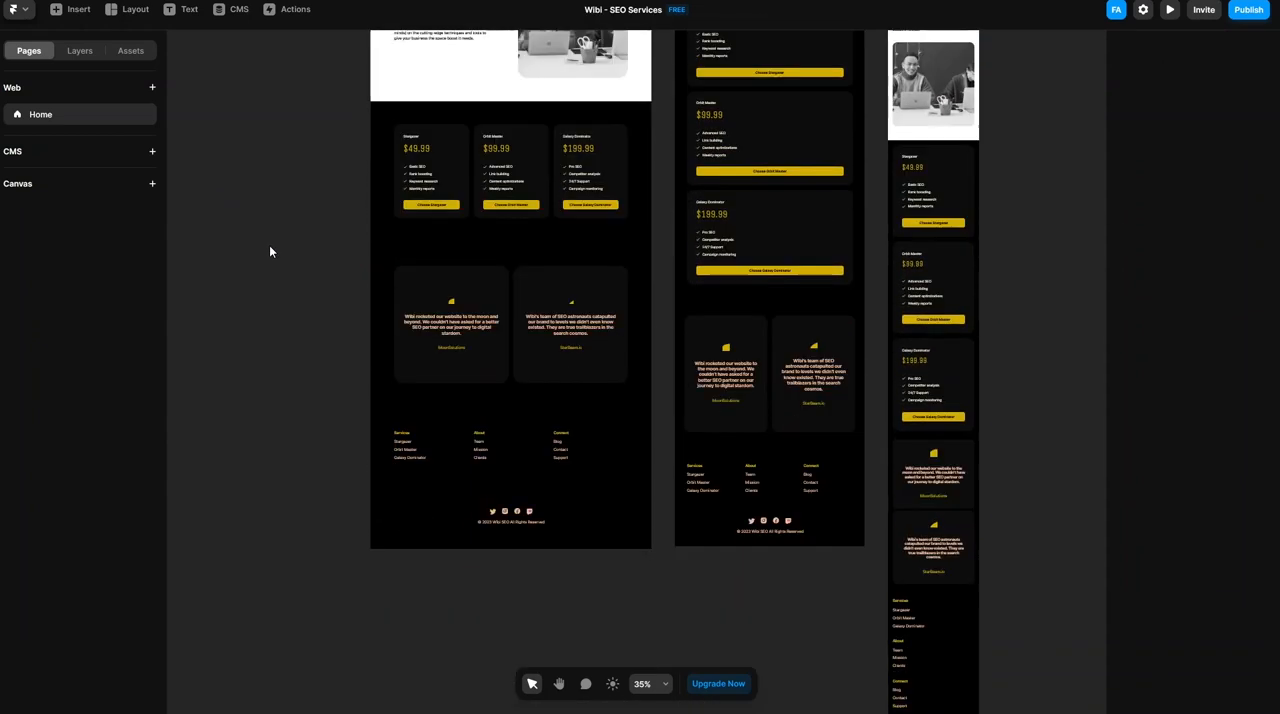
pyautogui.click(391, 272)
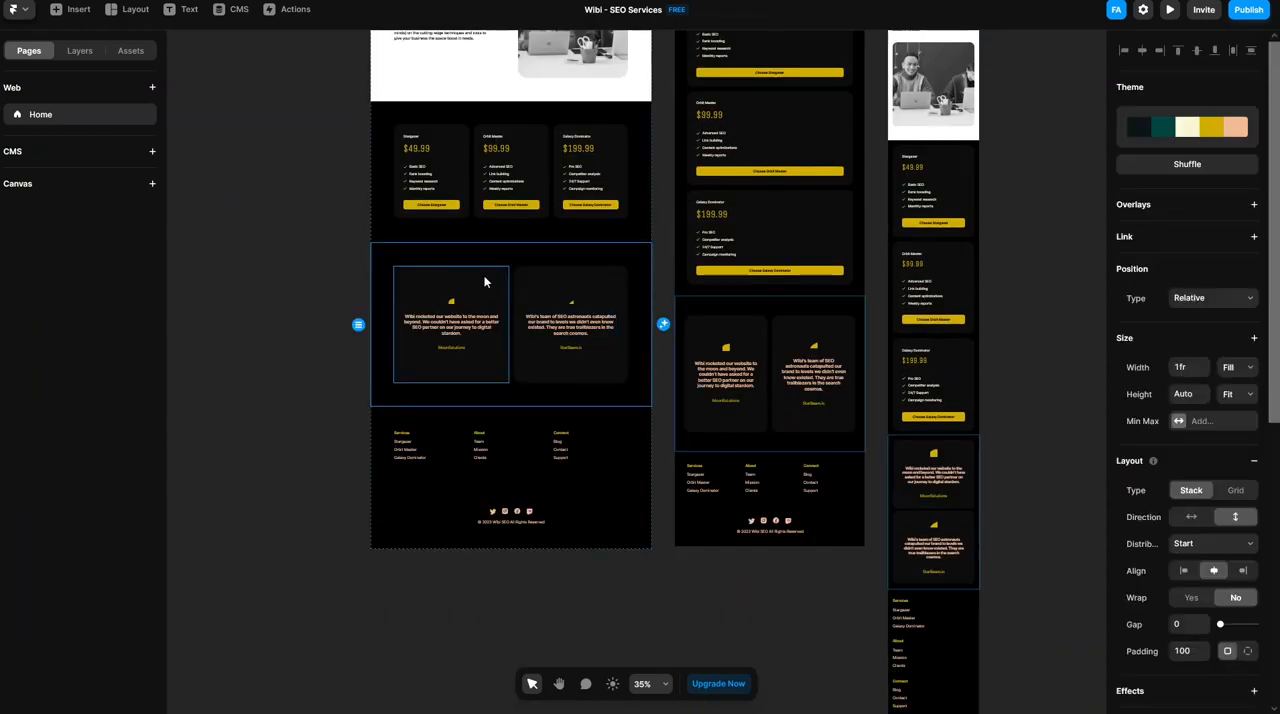
pyautogui.click(1185, 165)
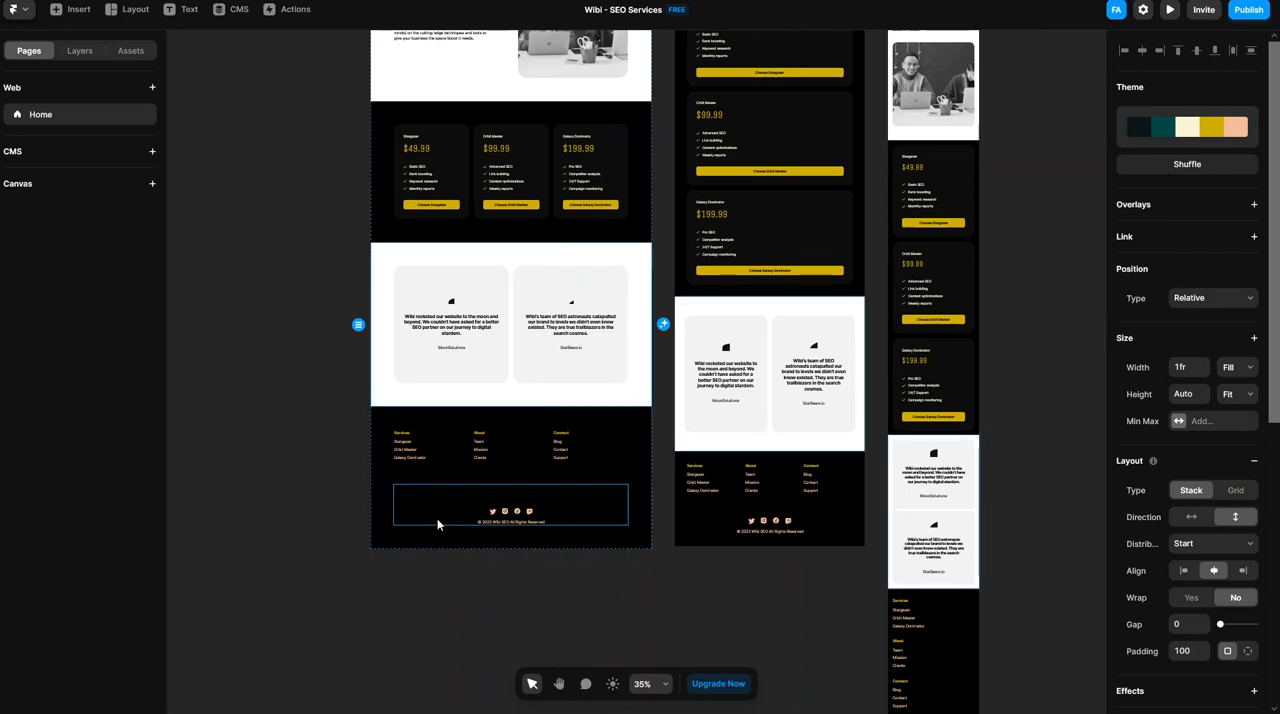
# - Shuffle the colors of the page footer until it has a white background with black text
pyautogui.click(420, 537)
pyautogui.click(1148, 170)
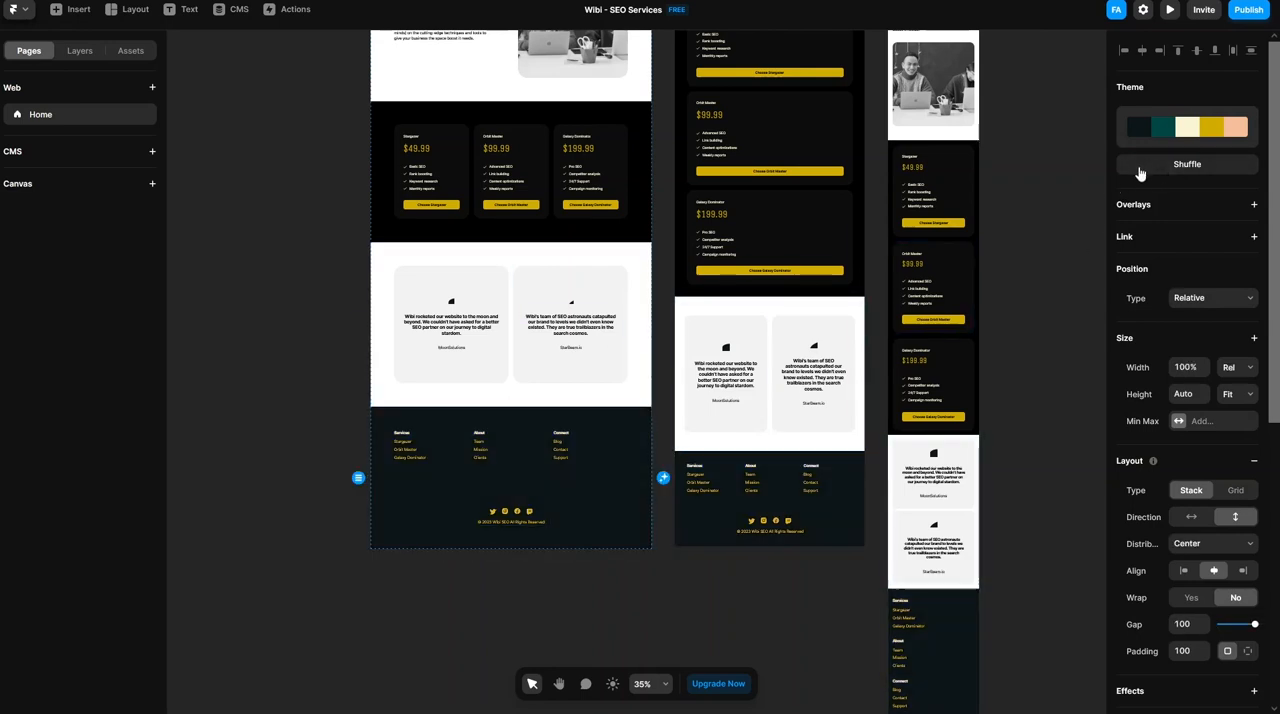
pyautogui.click(1157, 174)
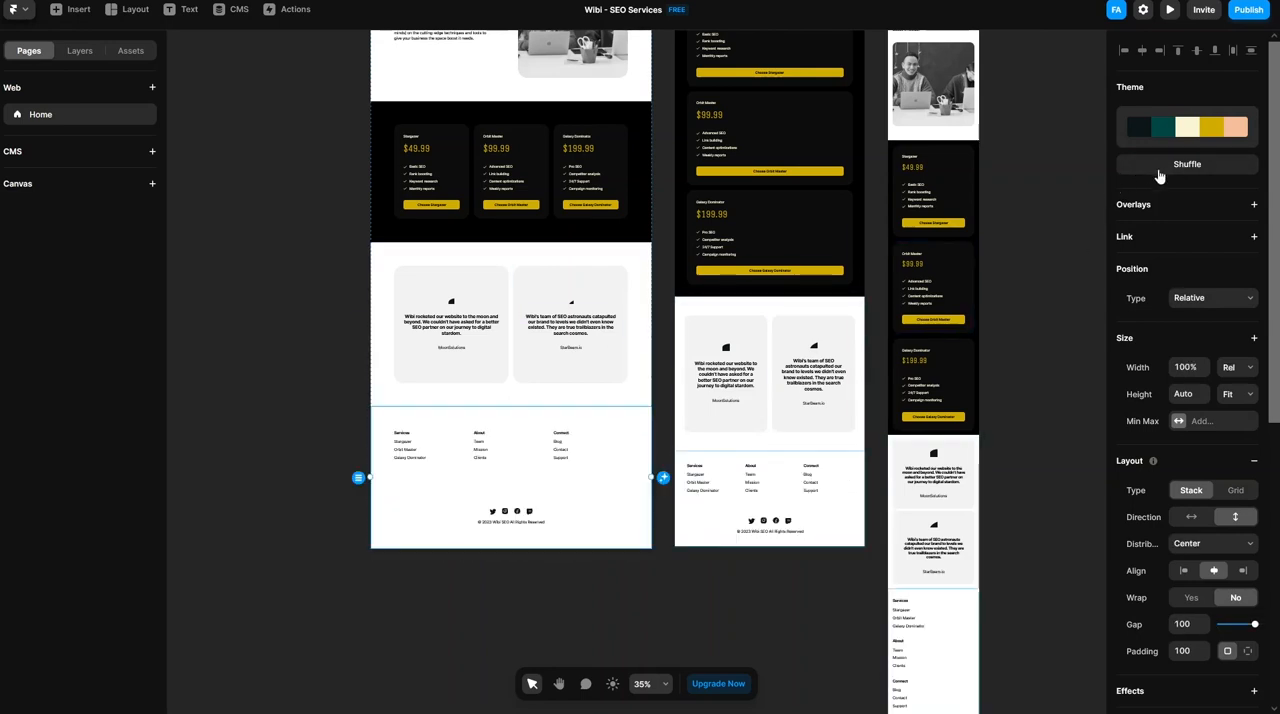
pyautogui.click(243, 274)
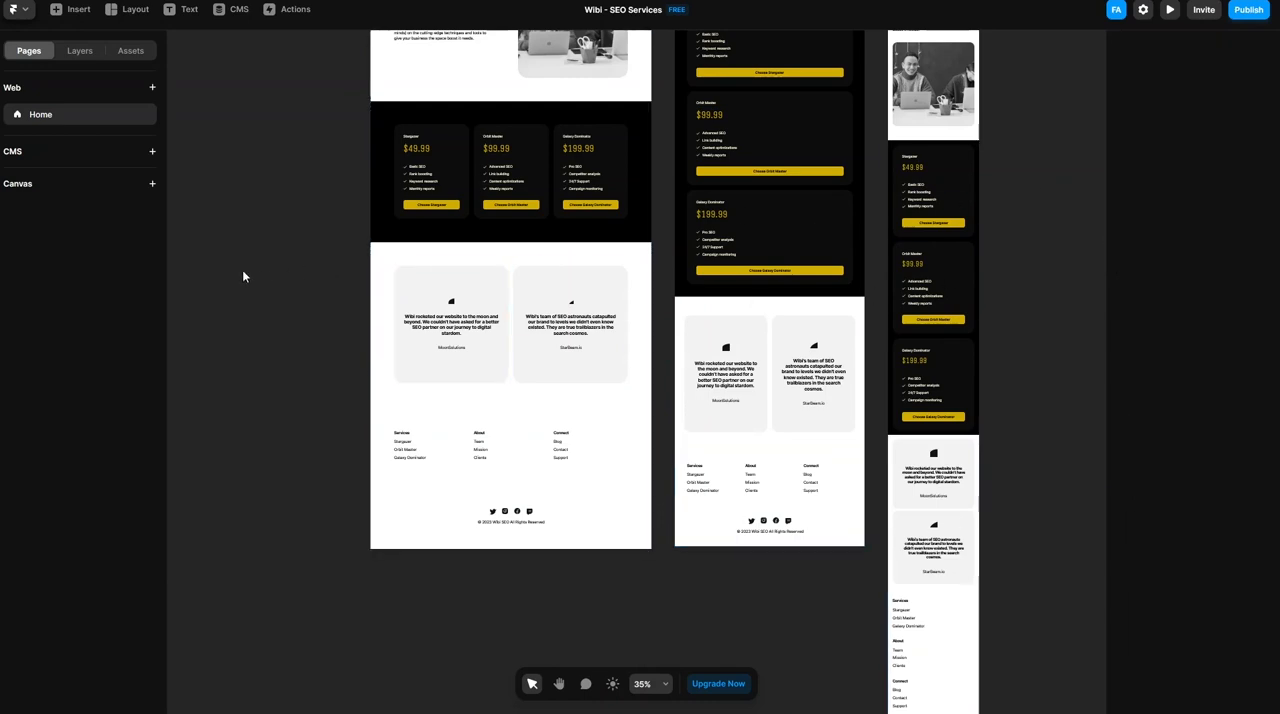
# - Generate an additional page with AI from the prompt "build contact us page"
pyautogui.scroll(10, 206, 255)
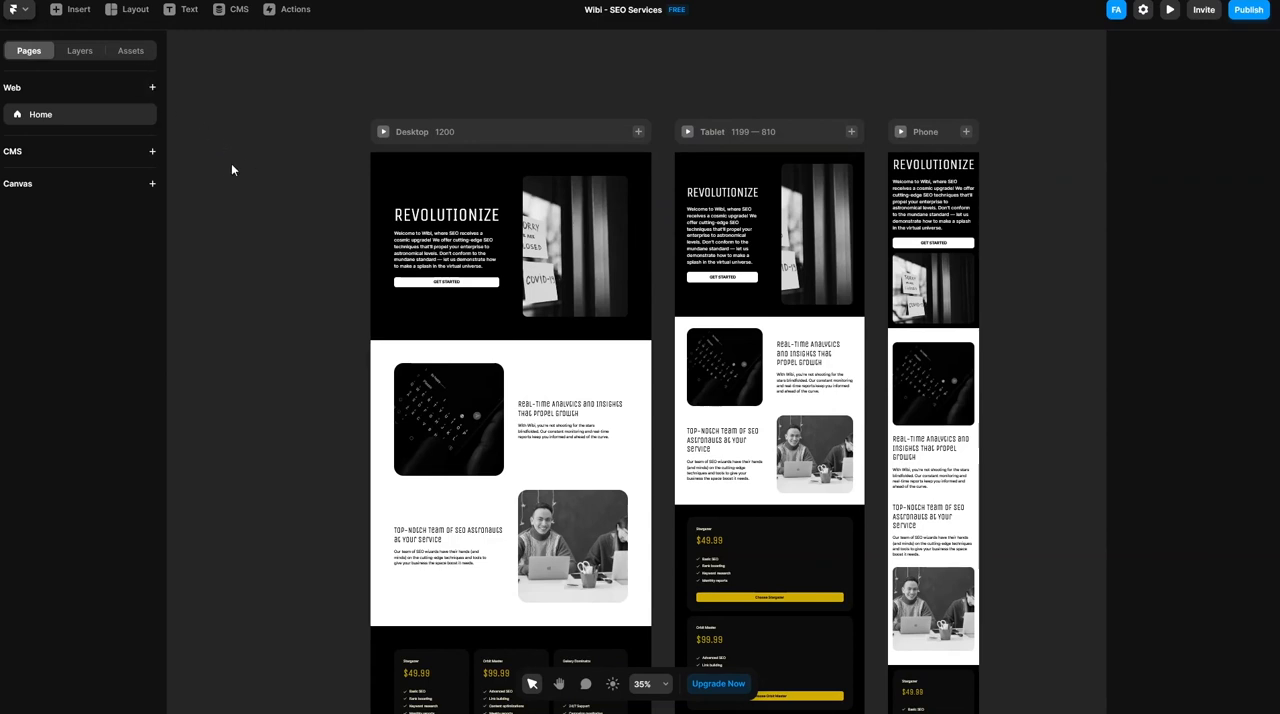
pyautogui.click(72, 9)
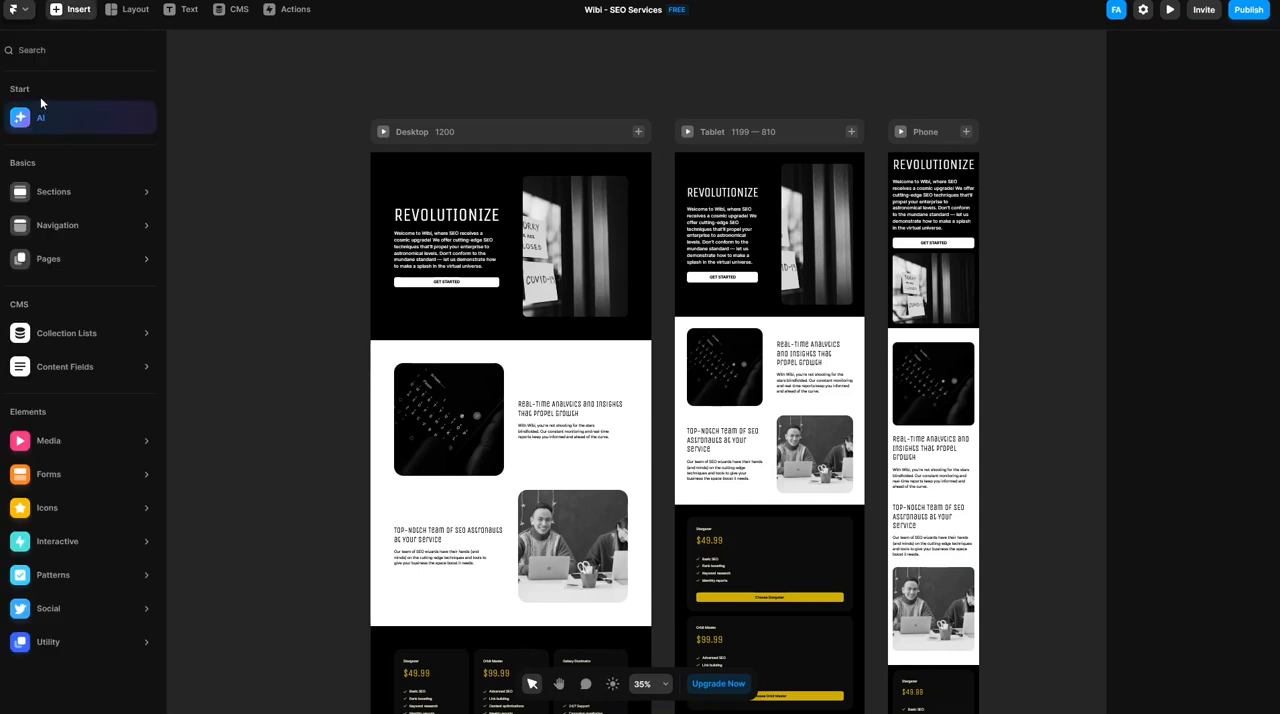
pyautogui.click(43, 120)
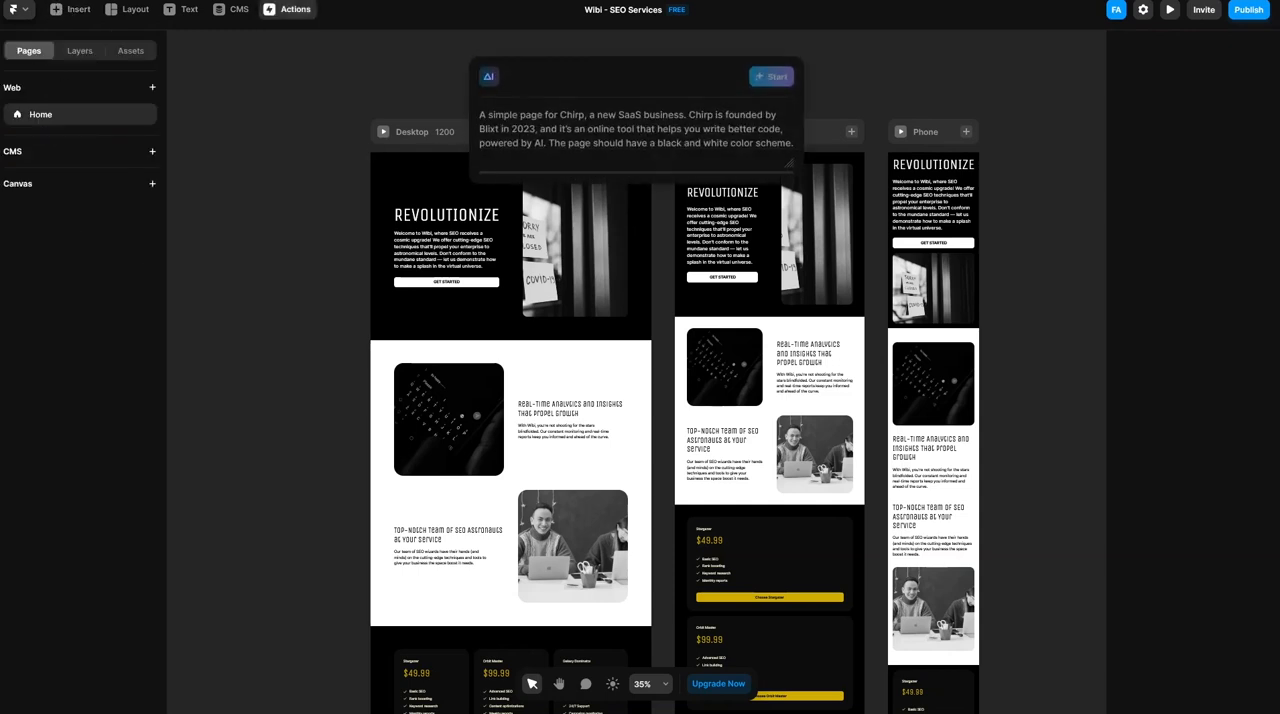
pyautogui.write('build')
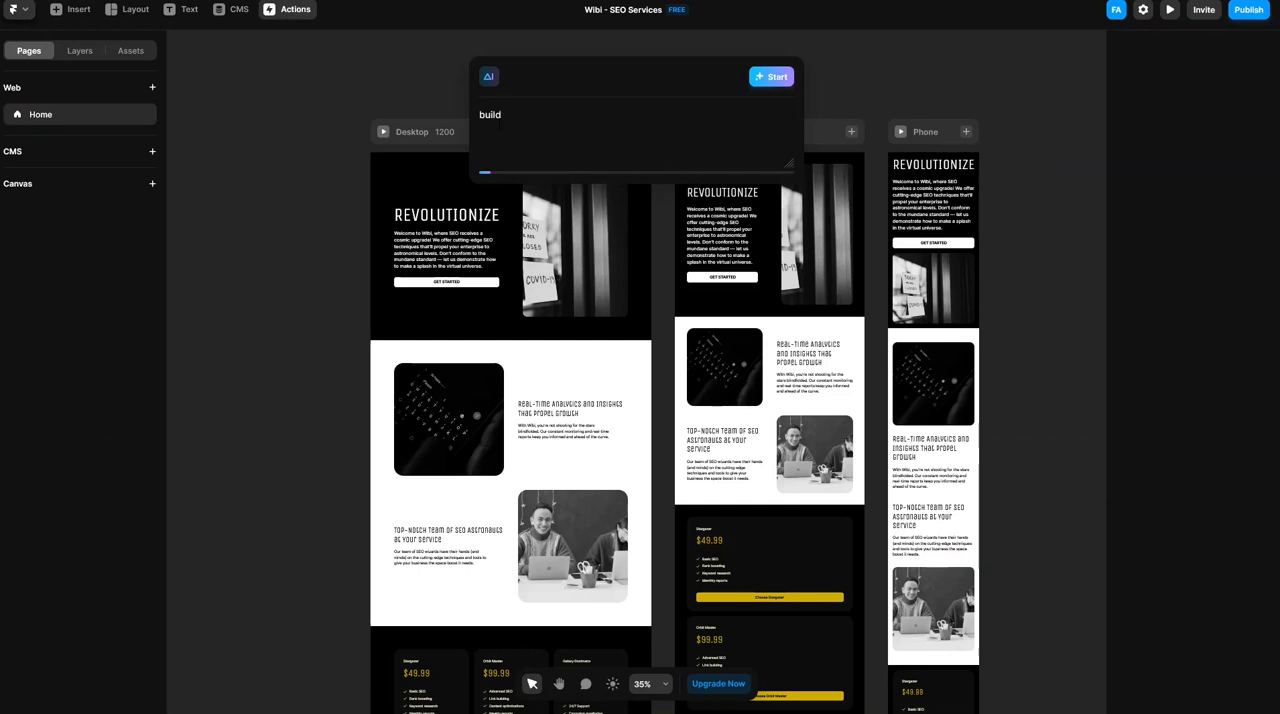
pyautogui.write(' contact us page')
pyautogui.click(757, 82)
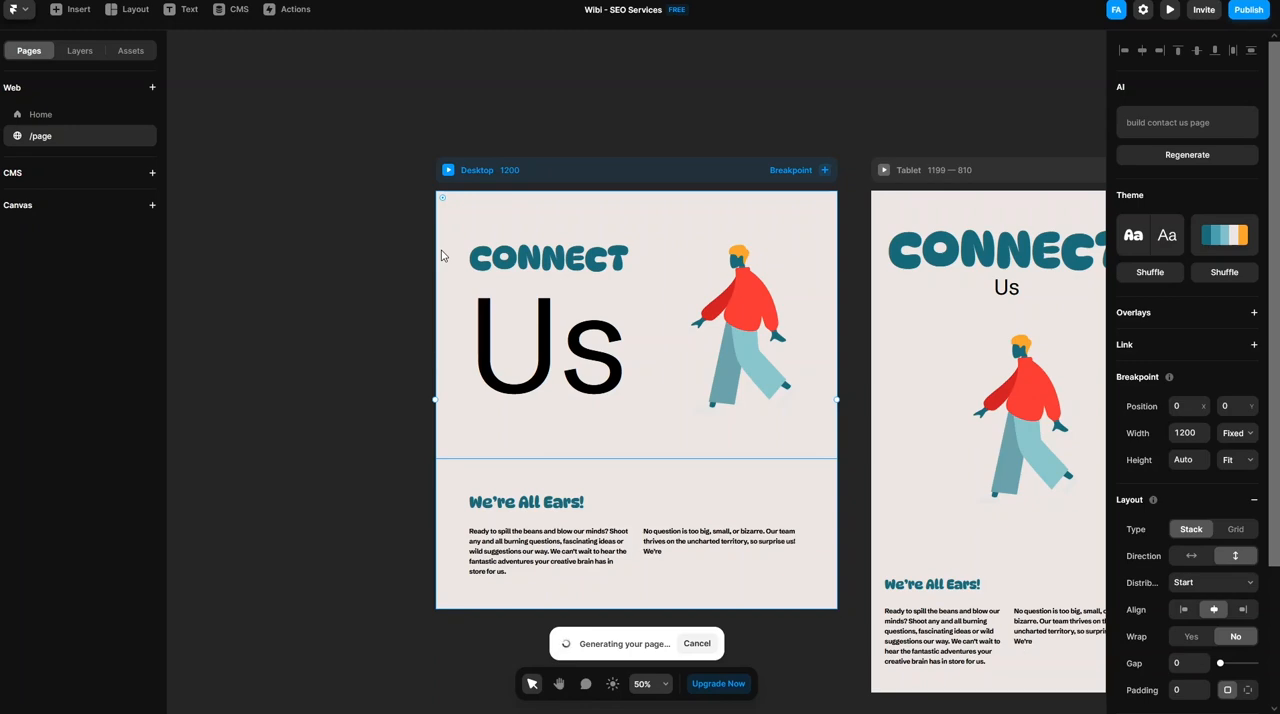
# - Examine the generated contact page's sections across the Desktop, Tablet and Phone breakpoints
pyautogui.scroll(-5, 375, 255)
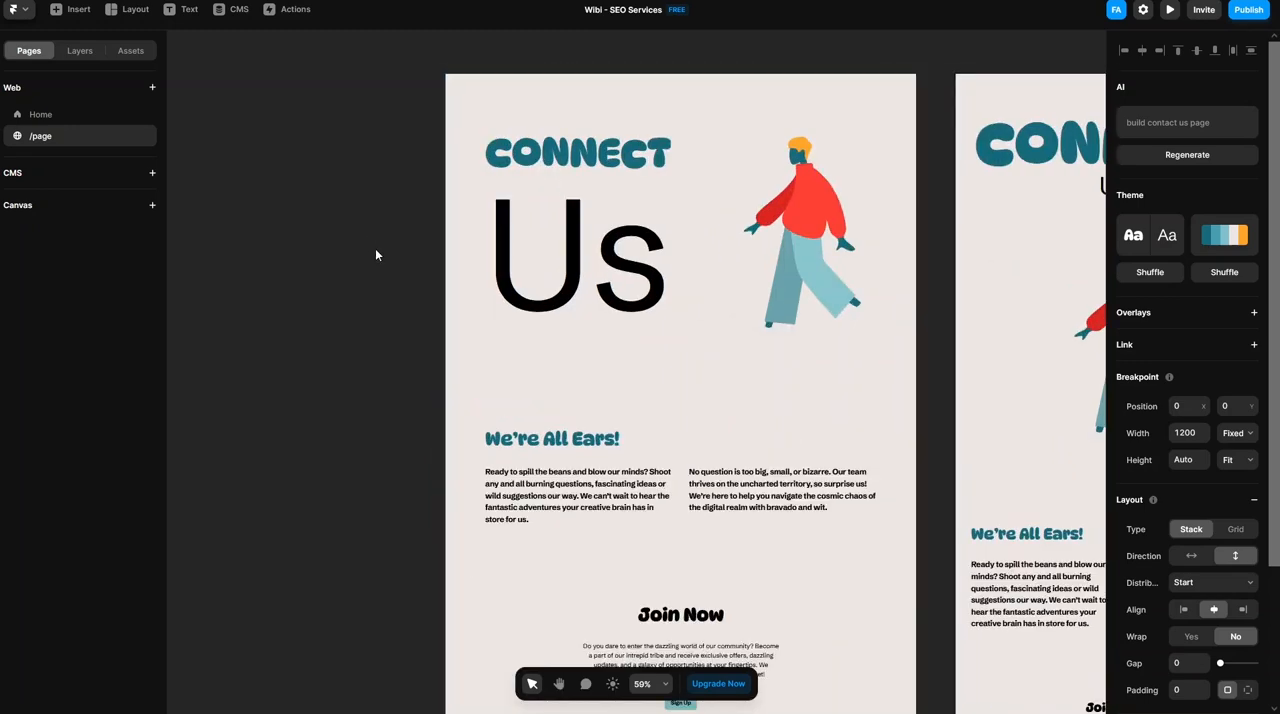
pyautogui.click(355, 336)
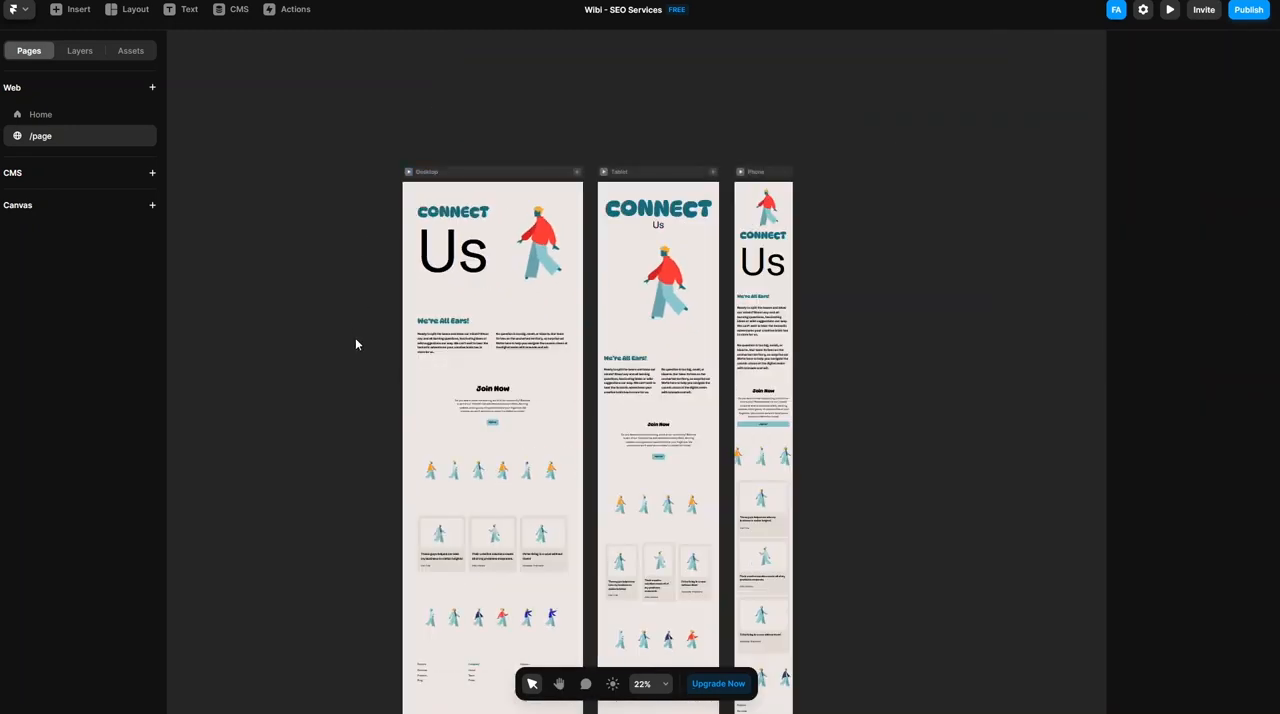
pyautogui.click(560, 688)
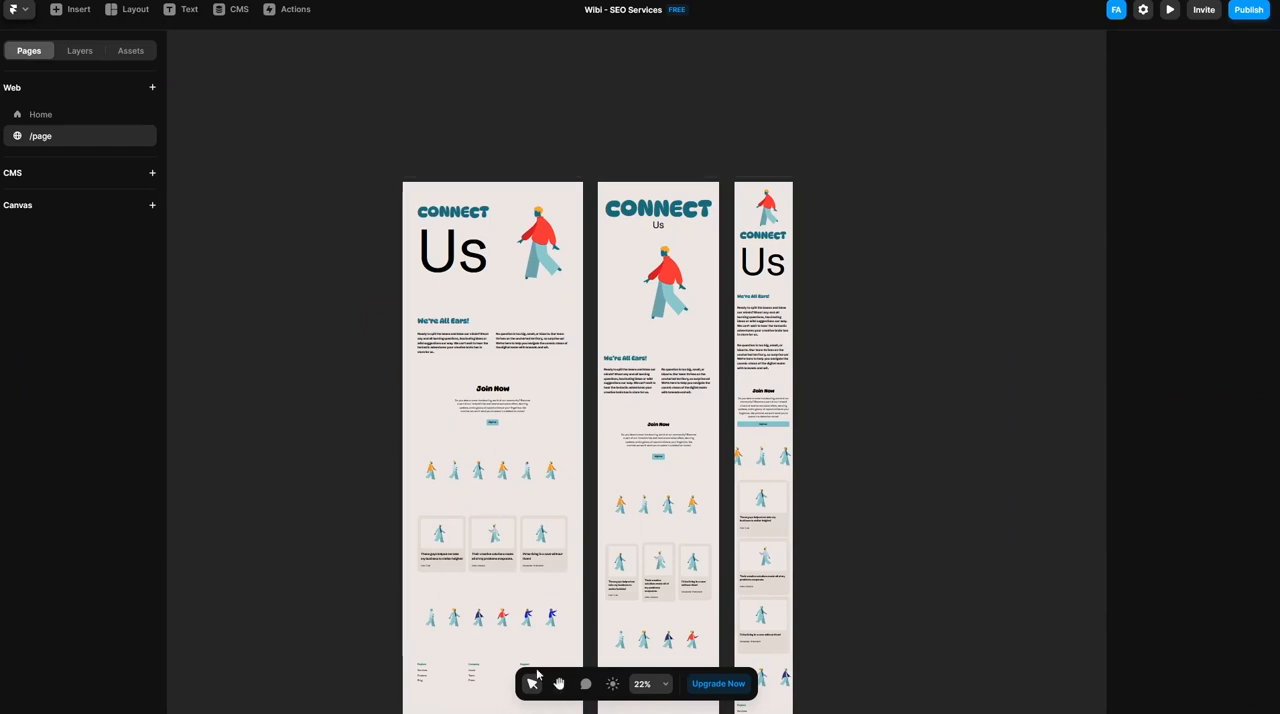